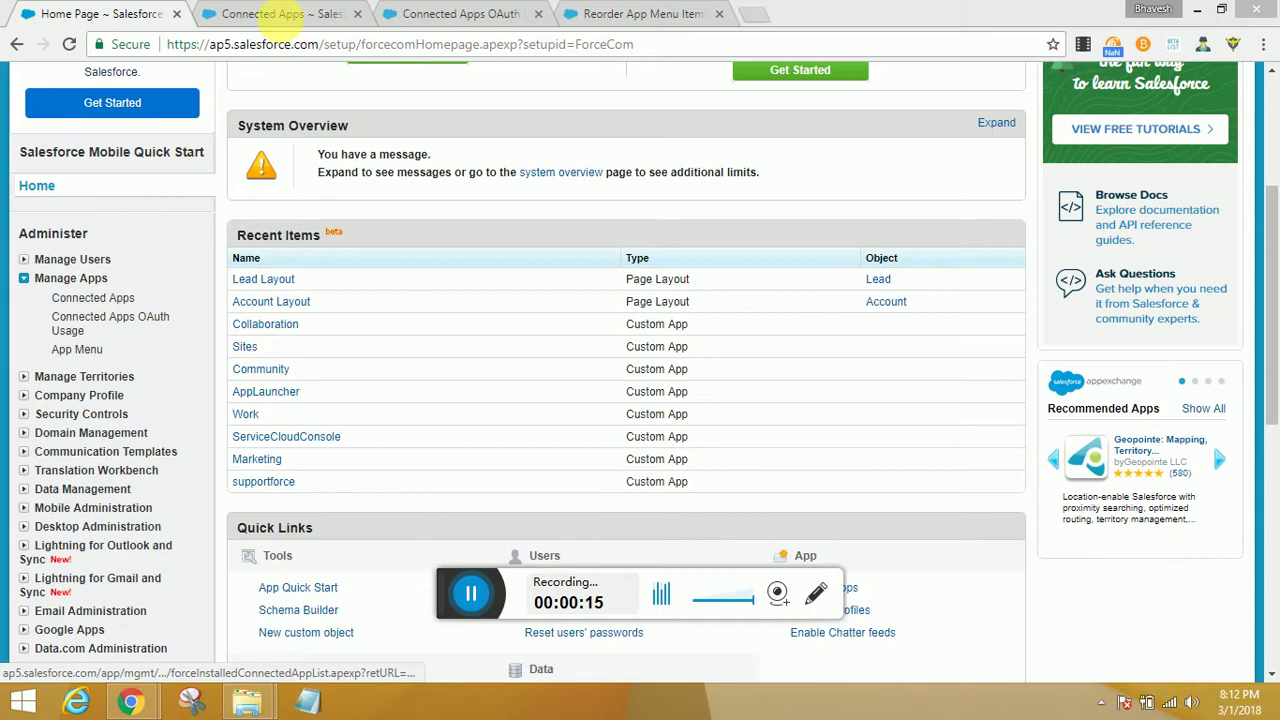
Show the Connected Apps list with Chatter Desktop, Salesforce Files and SalesforceA
click(285, 14)
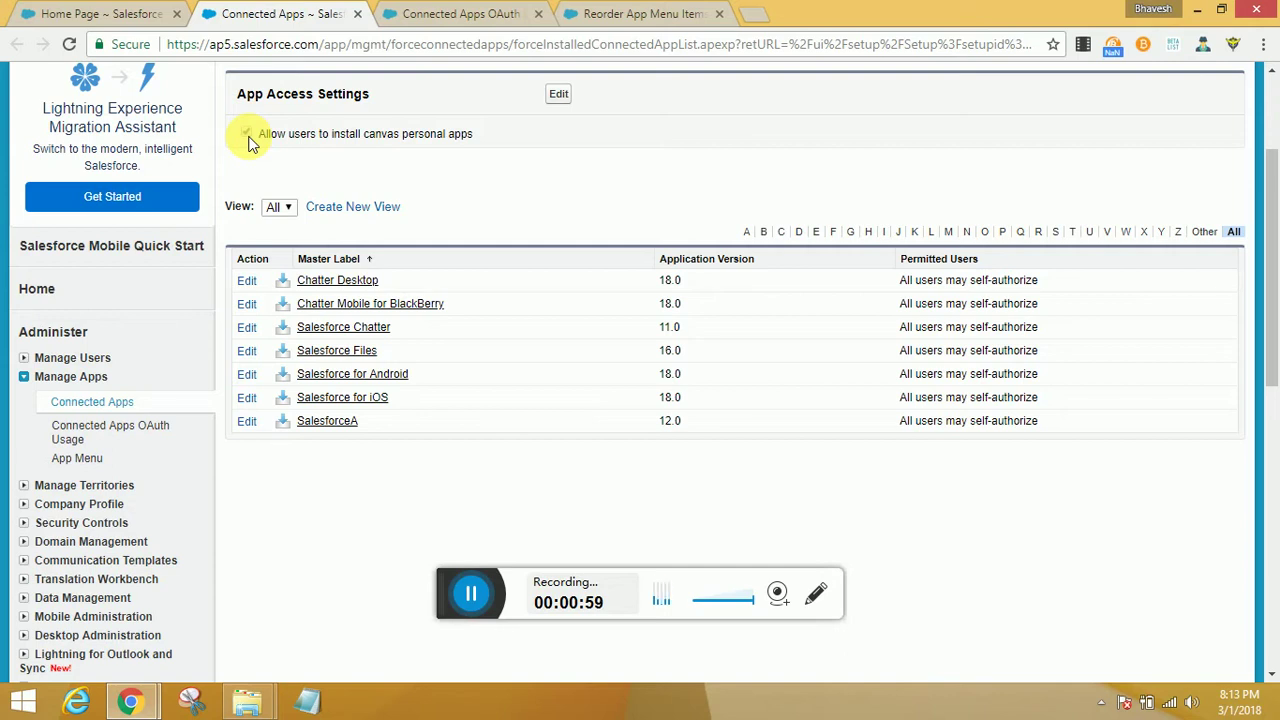
scroll(623, 286, up, 2)
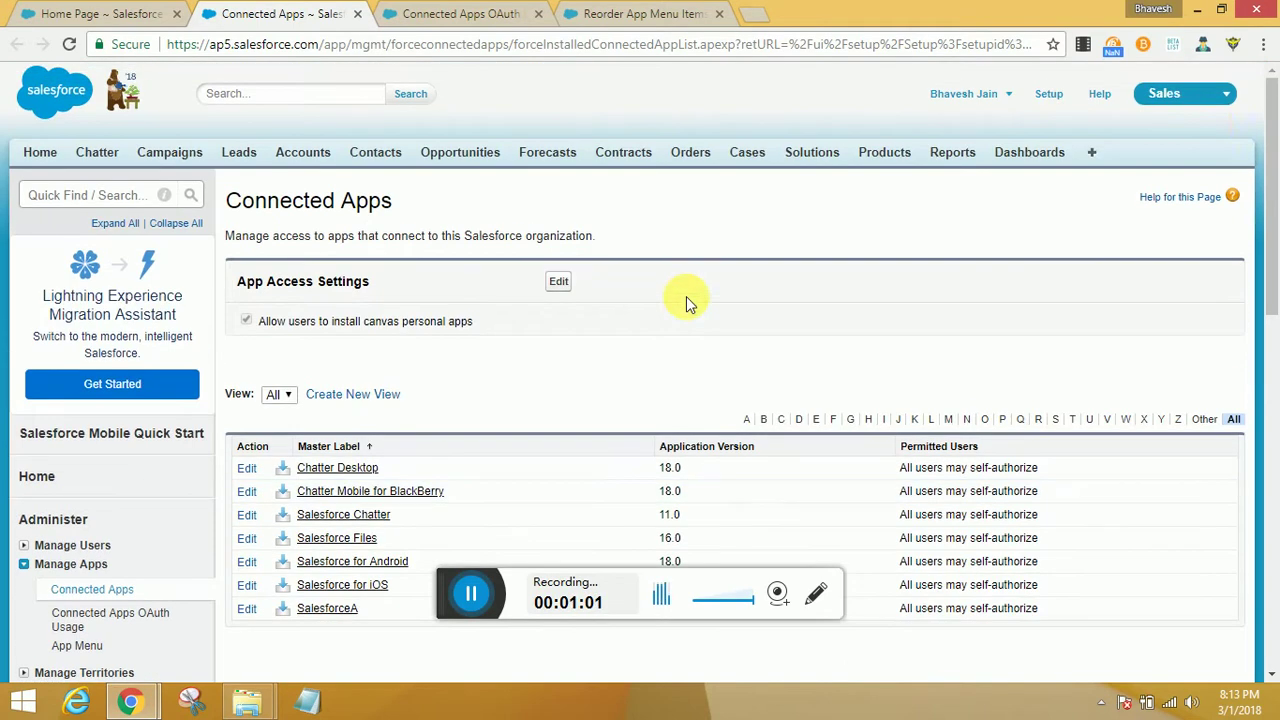
Open AppExchange from the Sales app menu in a new tab, view it, then return to Connected Apps
click(1182, 97)
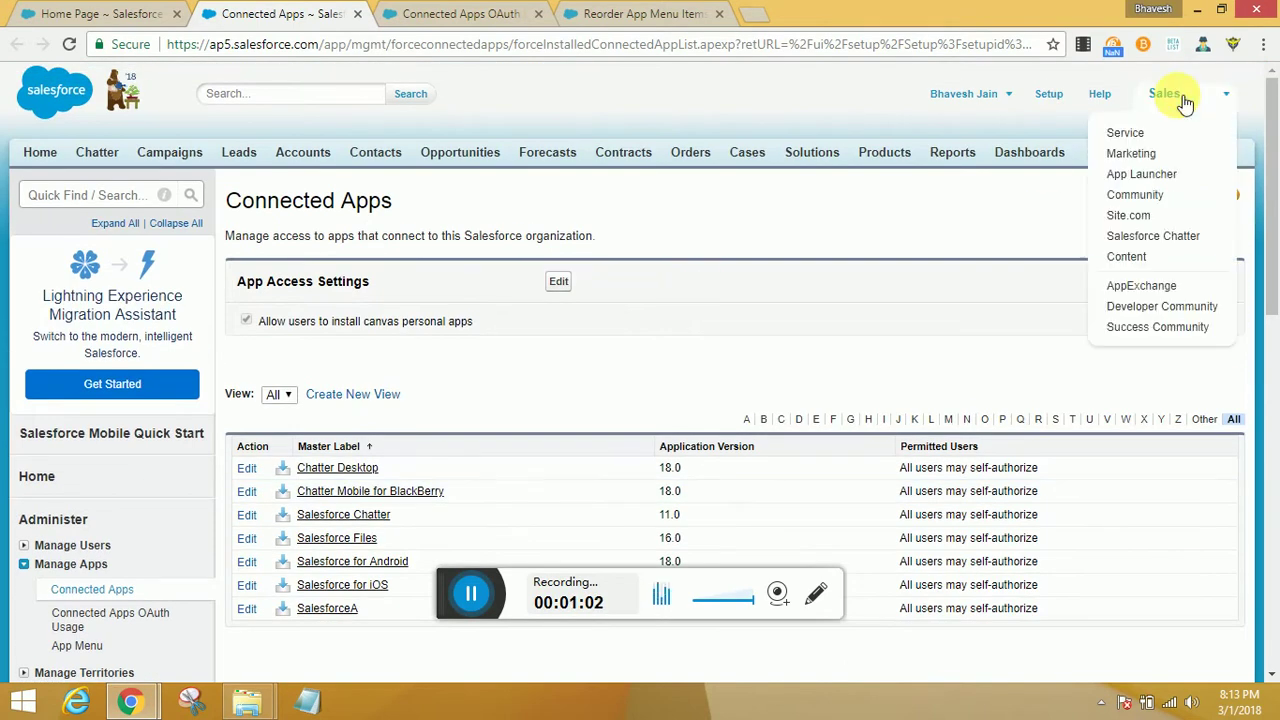
click(1145, 292)
click(482, 16)
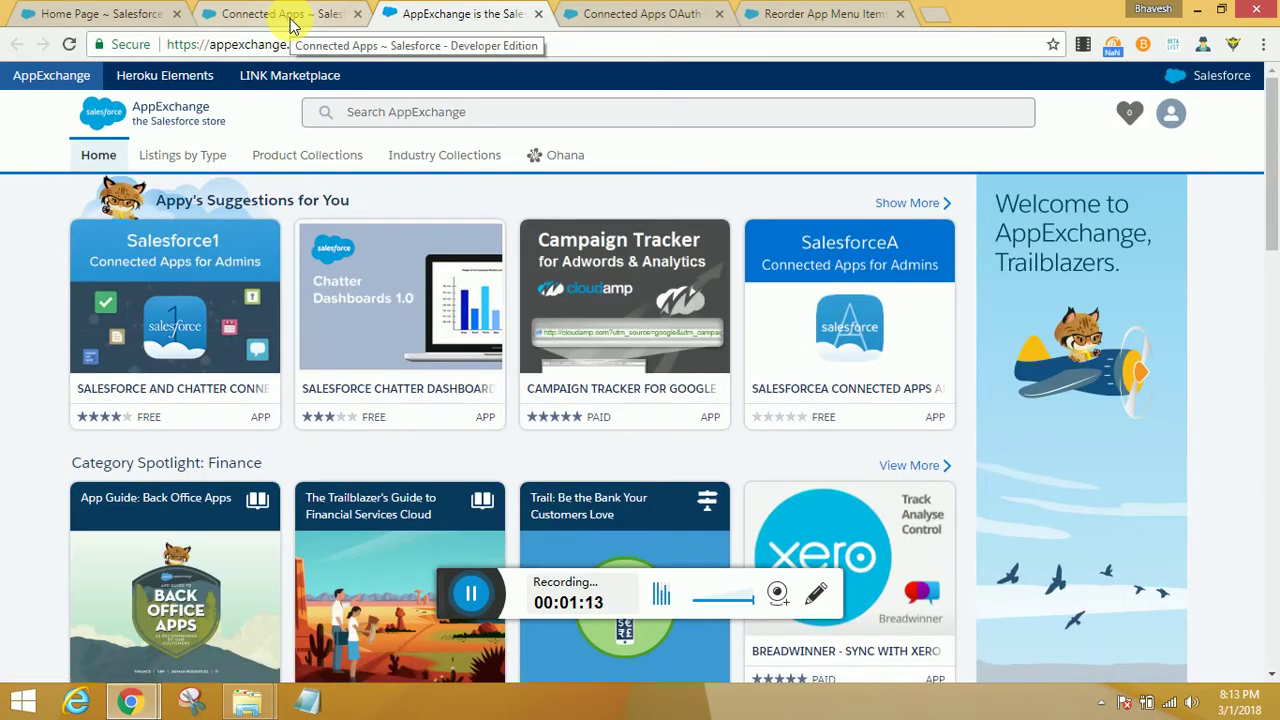
click(290, 20)
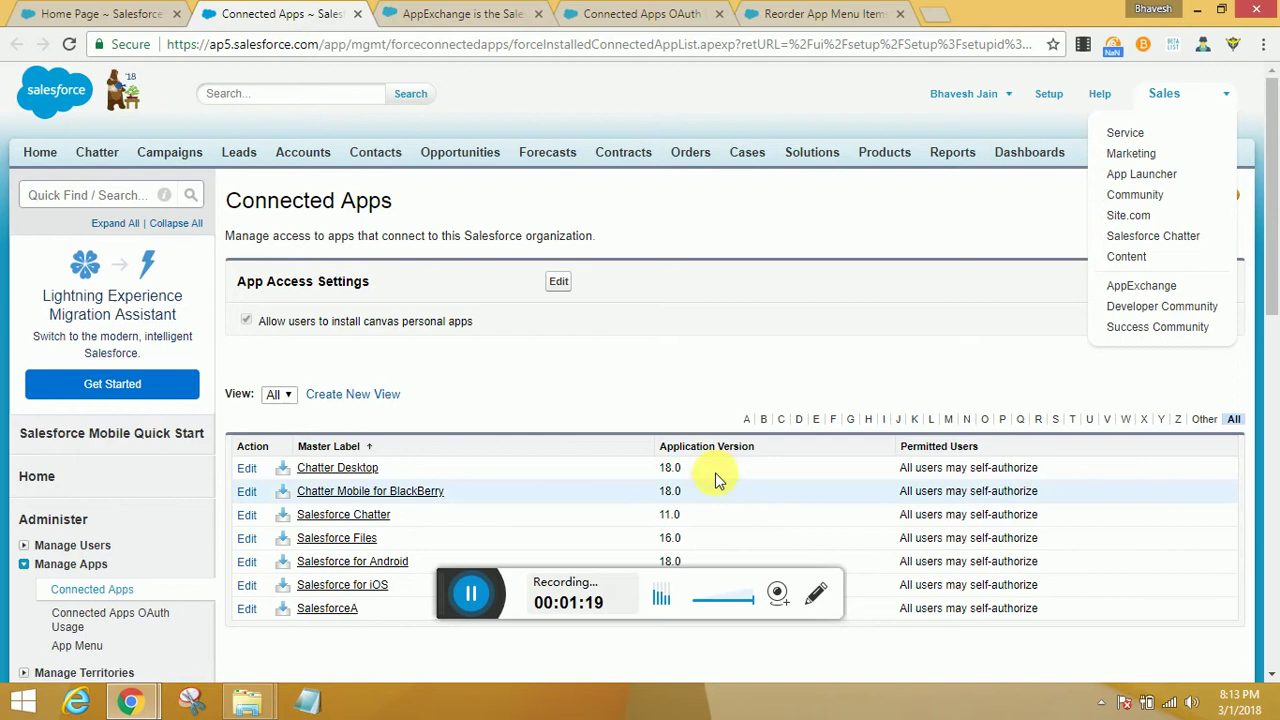
Close the app menu and scroll the Connected Apps list to reveal SalesforceA for Android and iOS
click(646, 389)
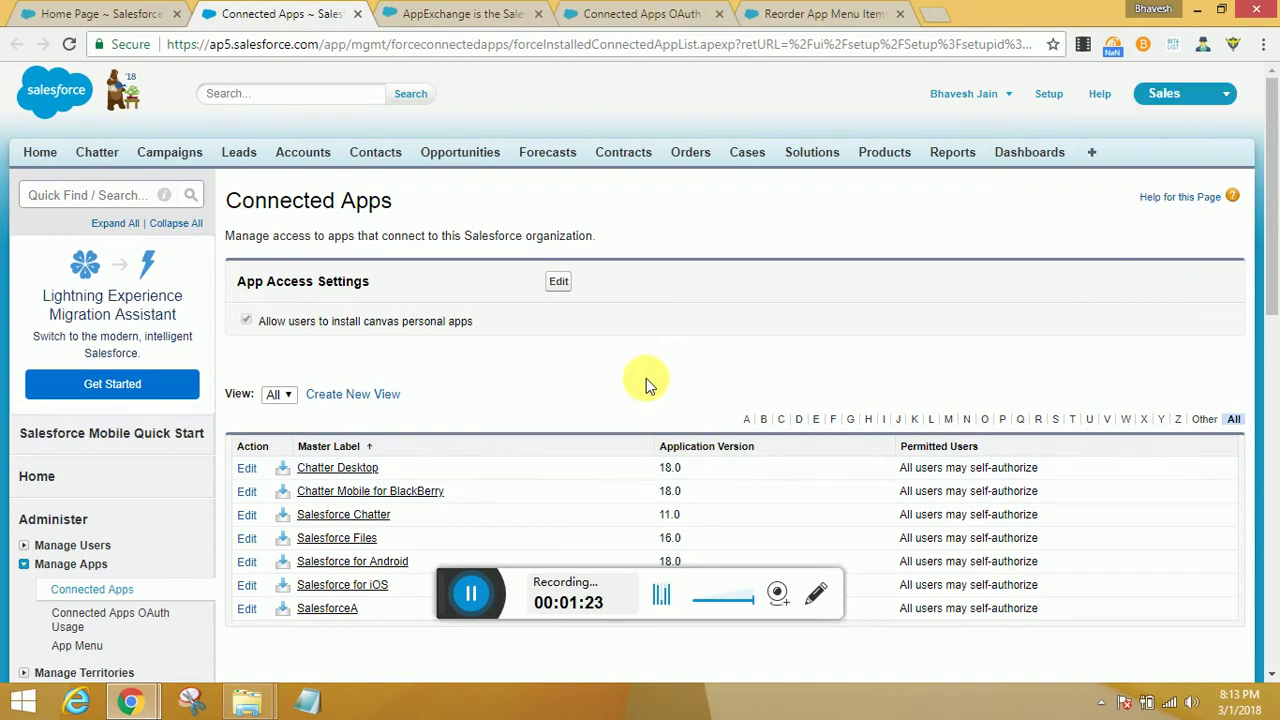
scroll(643, 382, down, 1)
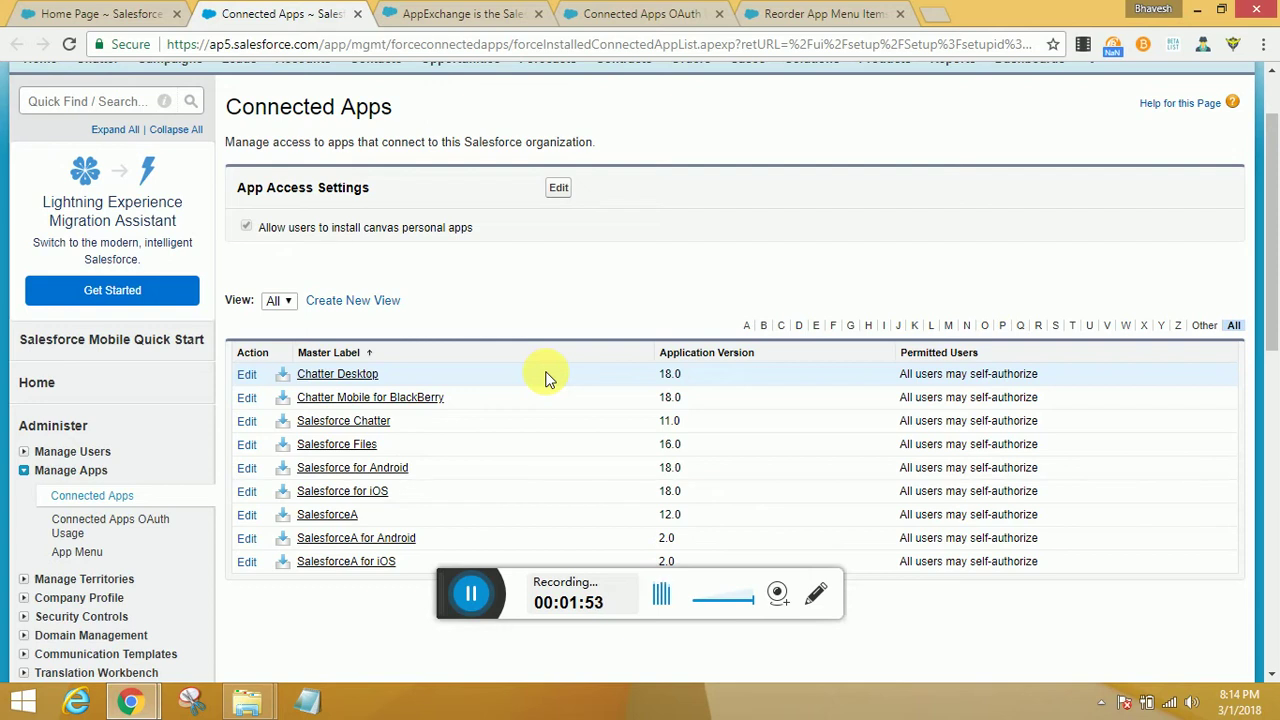
scroll(581, 410, down, 1)
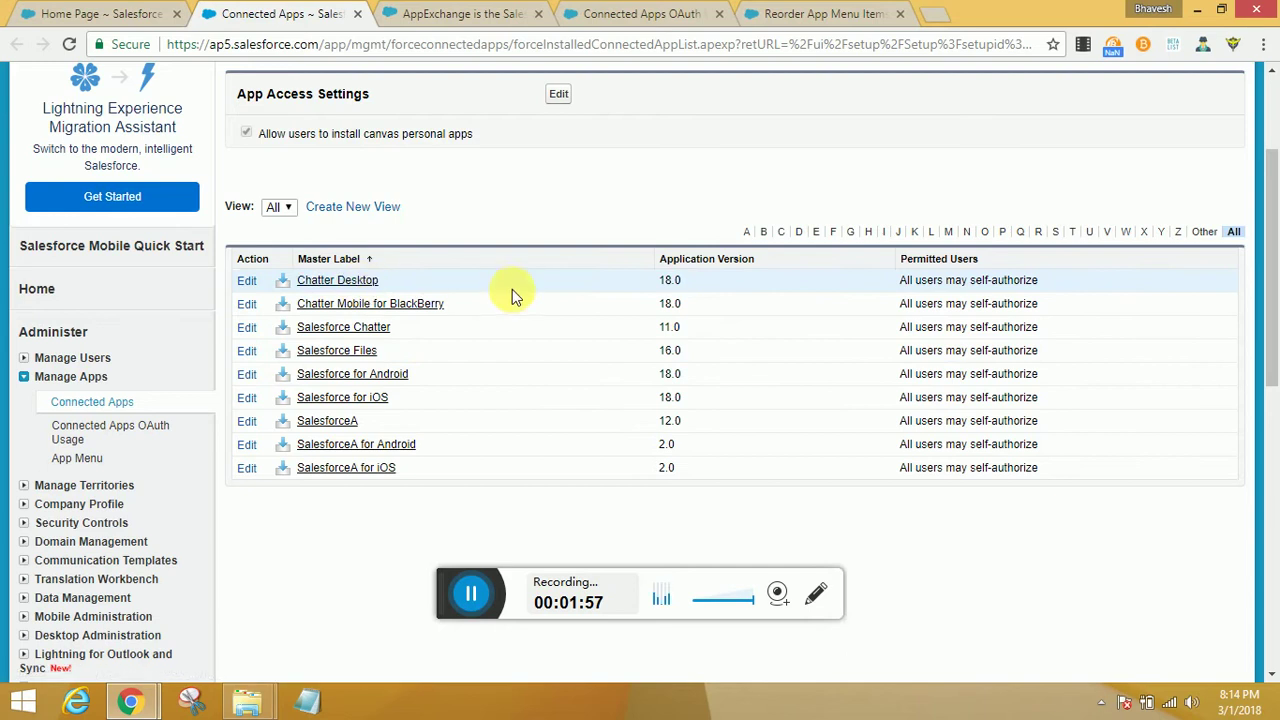
Open Chatter Desktop's details in a new tab and review them, including Last Modified Date
middle_click(340, 283)
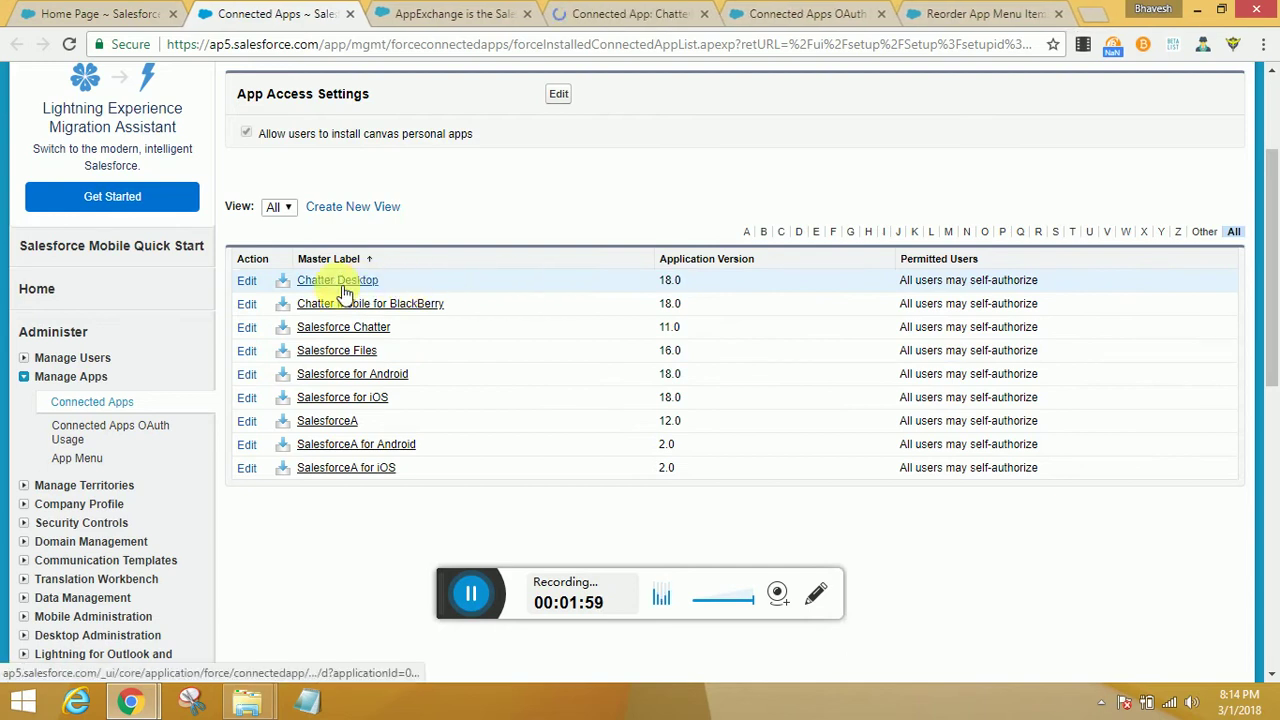
drag(563, 14, 523, 14)
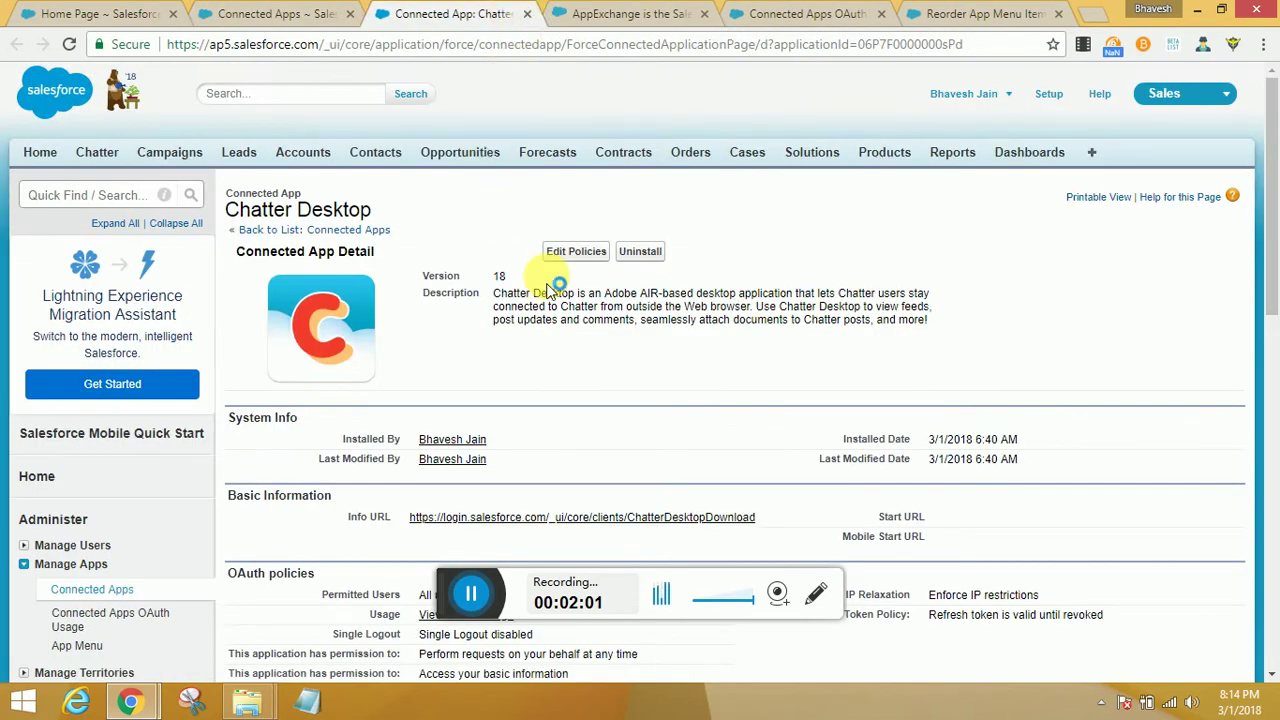
scroll(548, 283, down, 1)
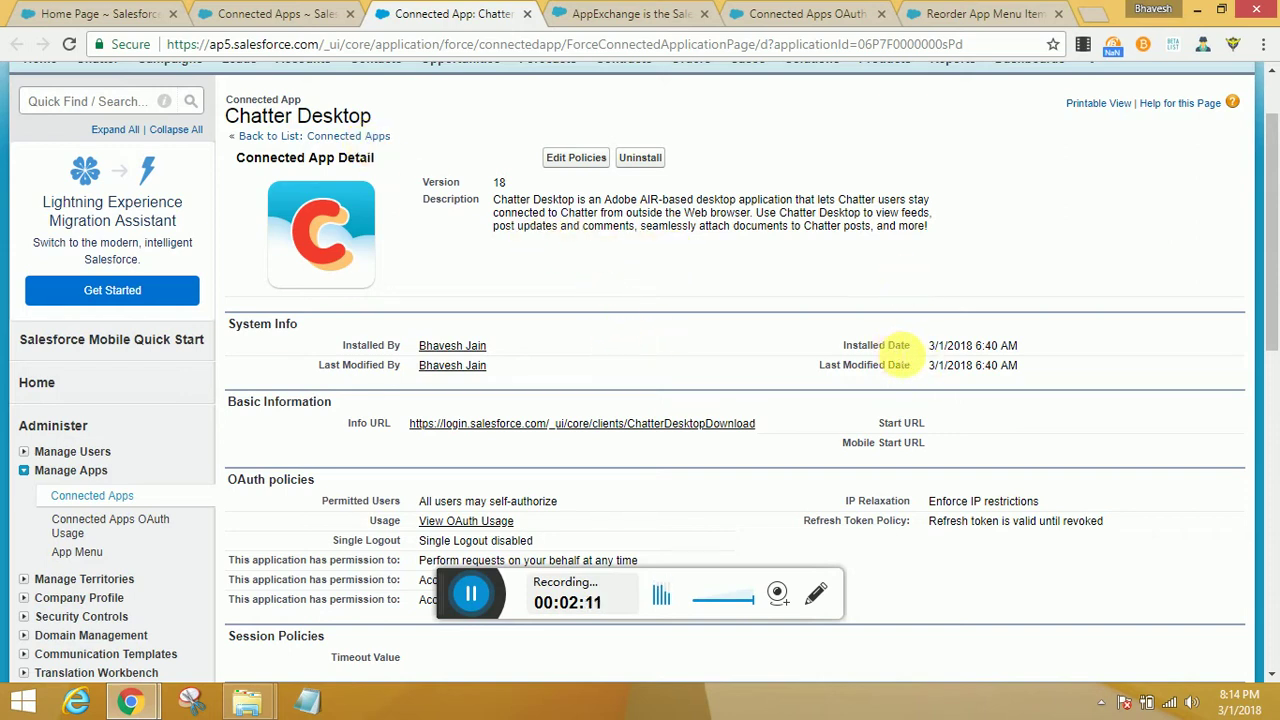
drag(907, 365, 819, 366)
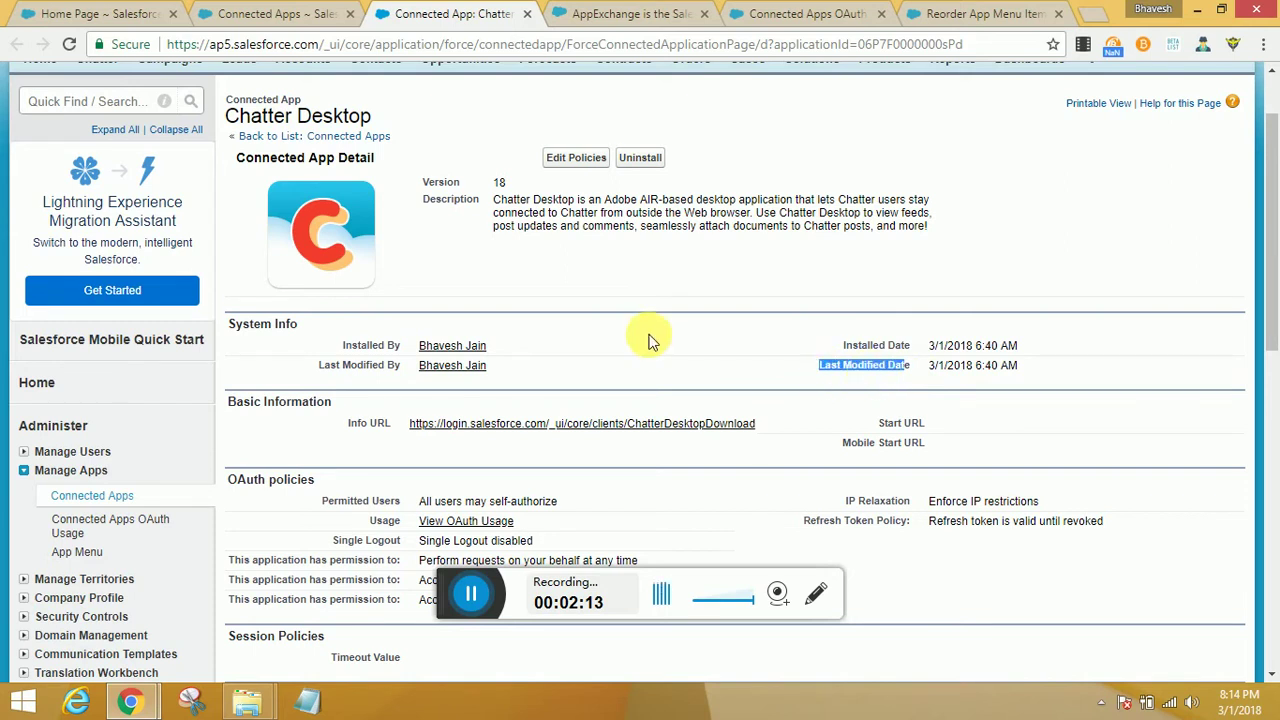
scroll(648, 342, down, 2)
drag(902, 314, 828, 320)
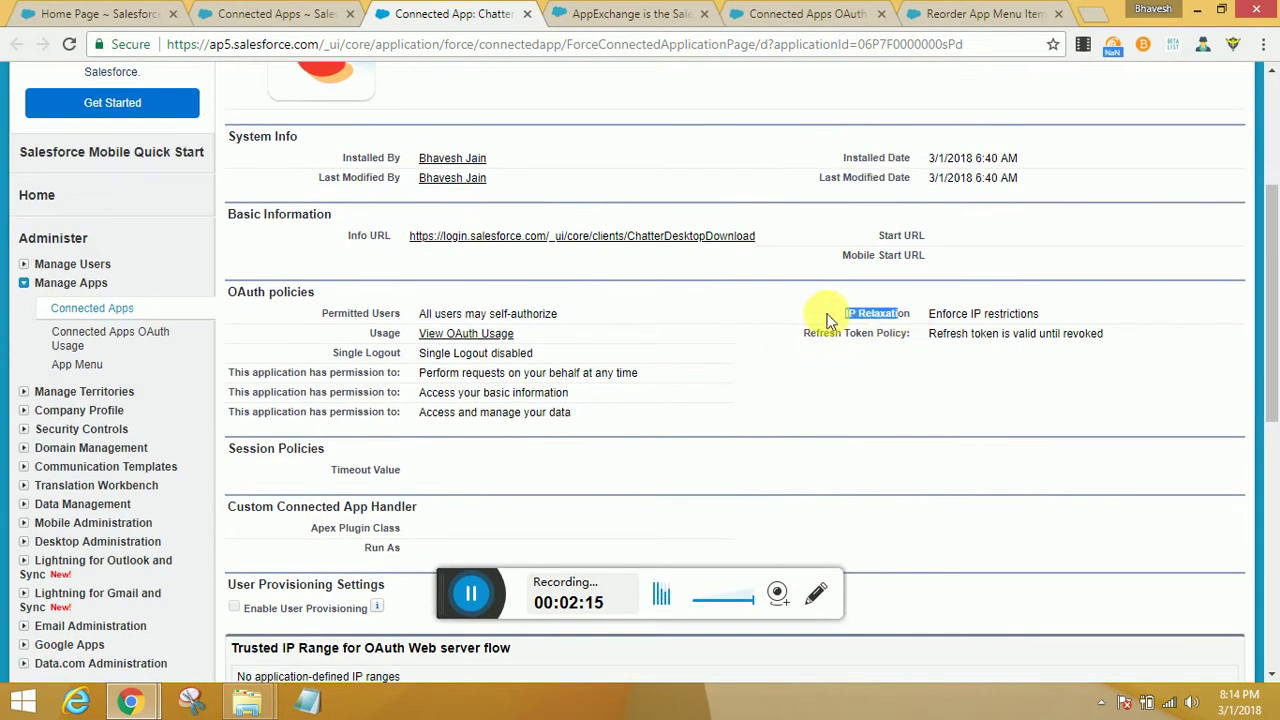
Check the Connected Apps OAuth Usage page for Chatter Desktop, then close it
ctrl+click(473, 334)
click(543, 16)
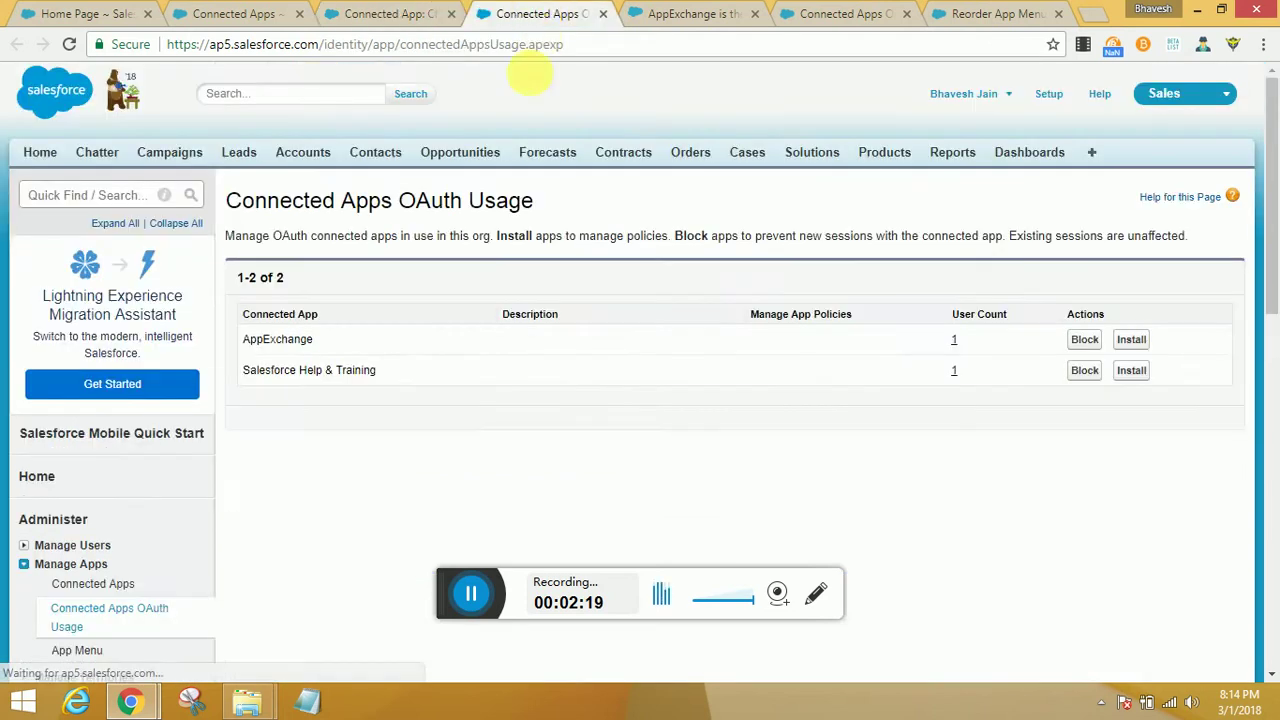
middle_click(543, 14)
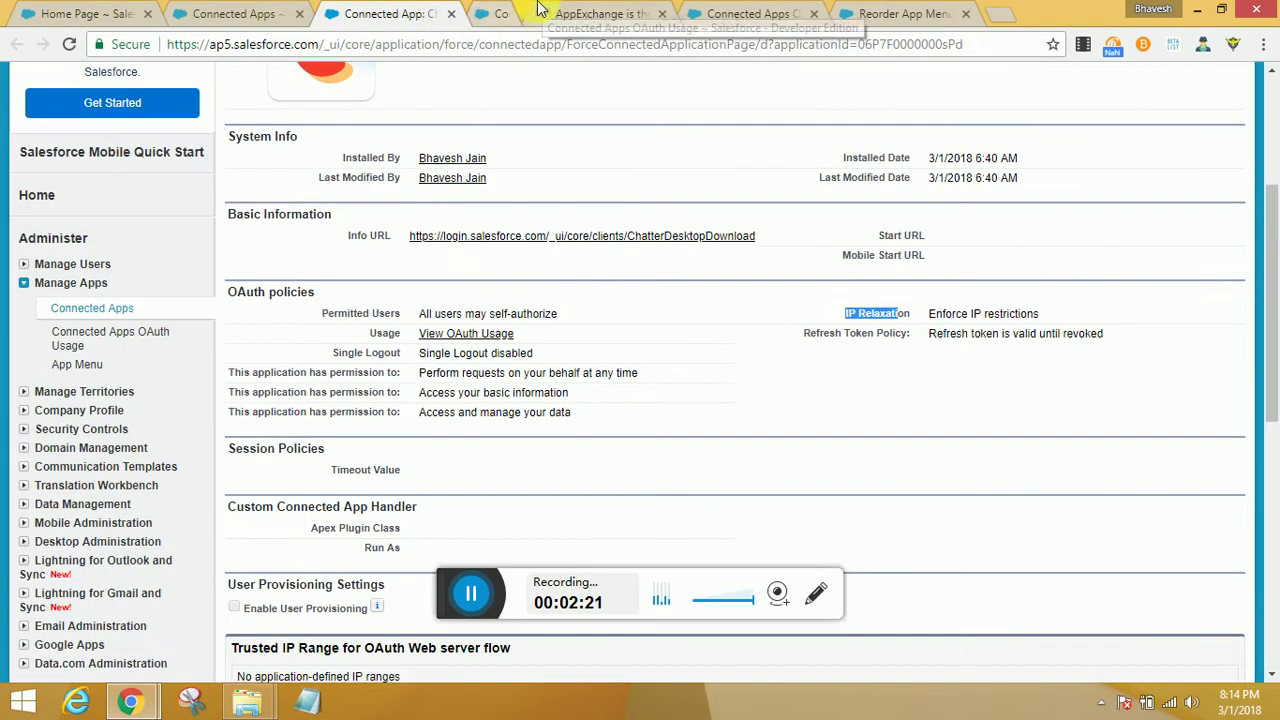
Start a new custom attribute for Chatter Desktop under Custom Attributes
scroll(600, 329, down, 2)
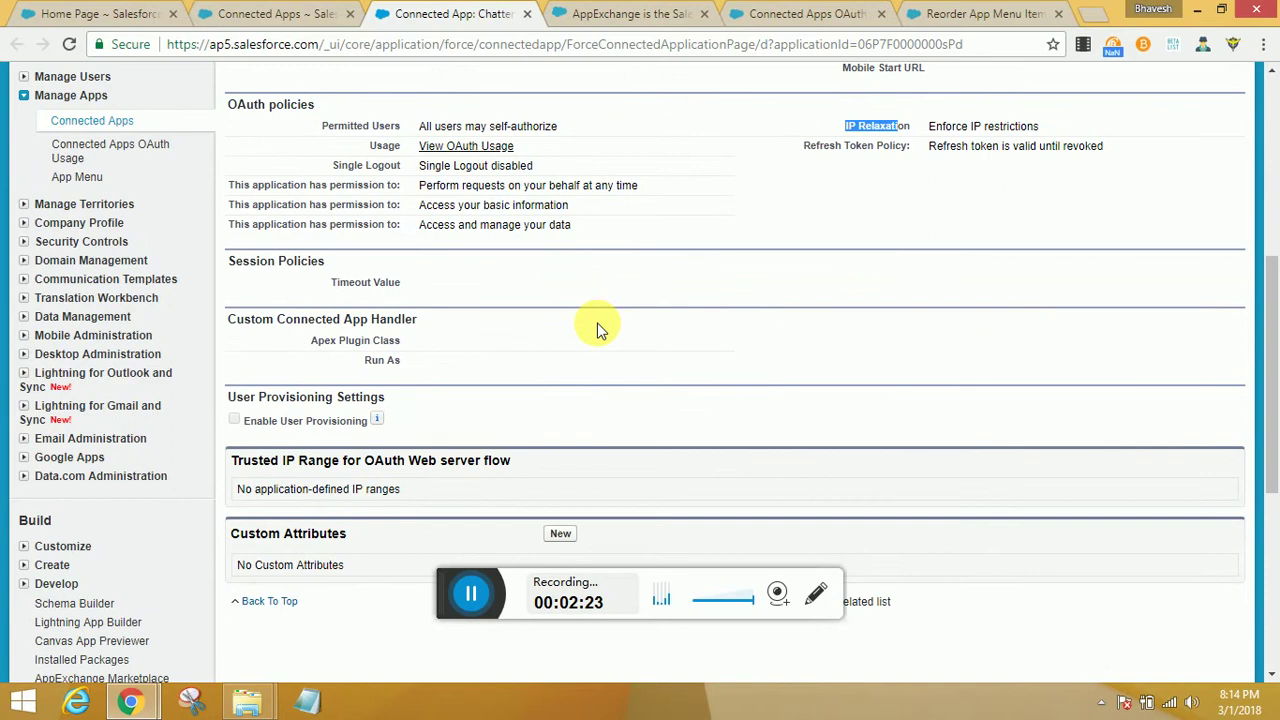
scroll(603, 319, down, 2)
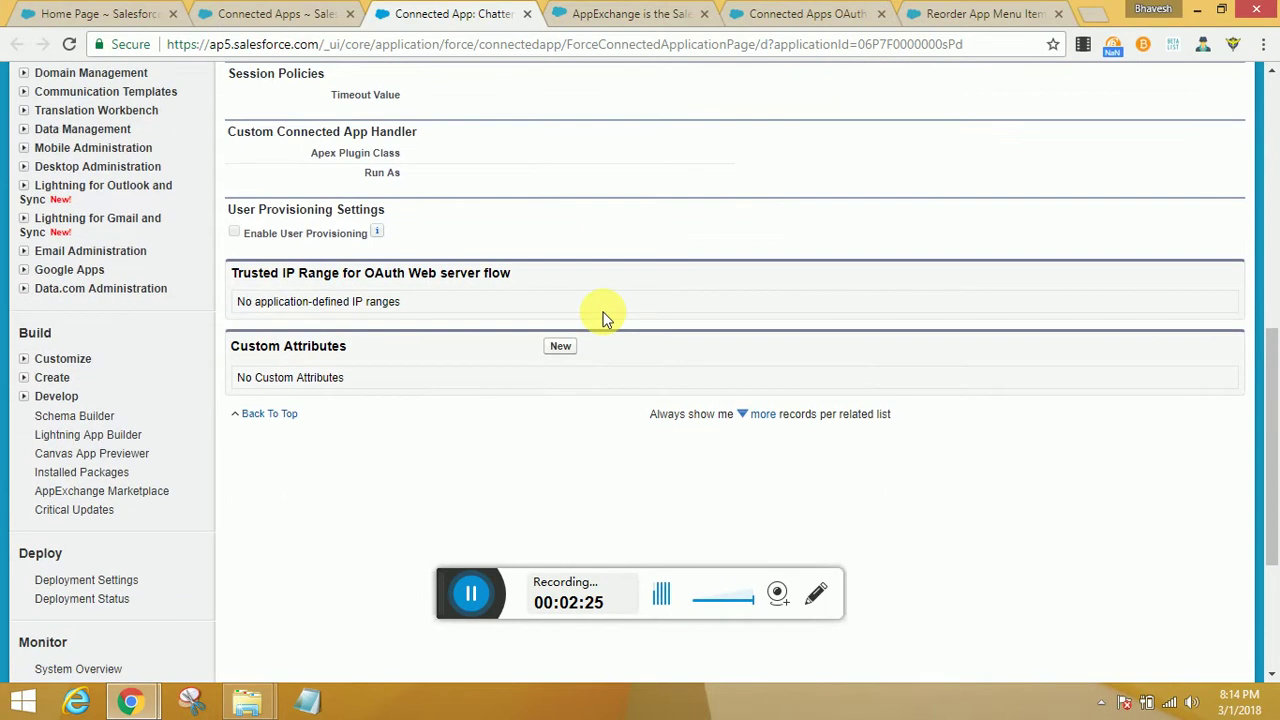
click(563, 347)
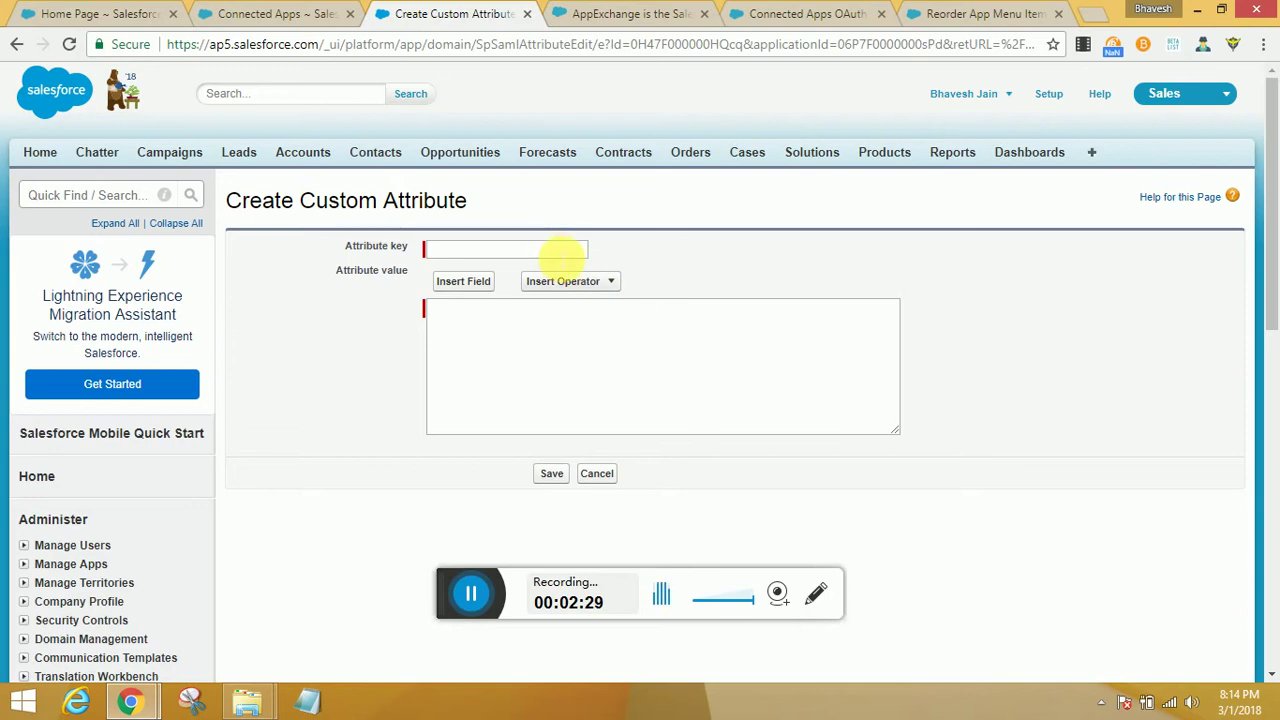
Look at the Attribute key field and Insert Operator options, then cancel the custom attribute
click(562, 254)
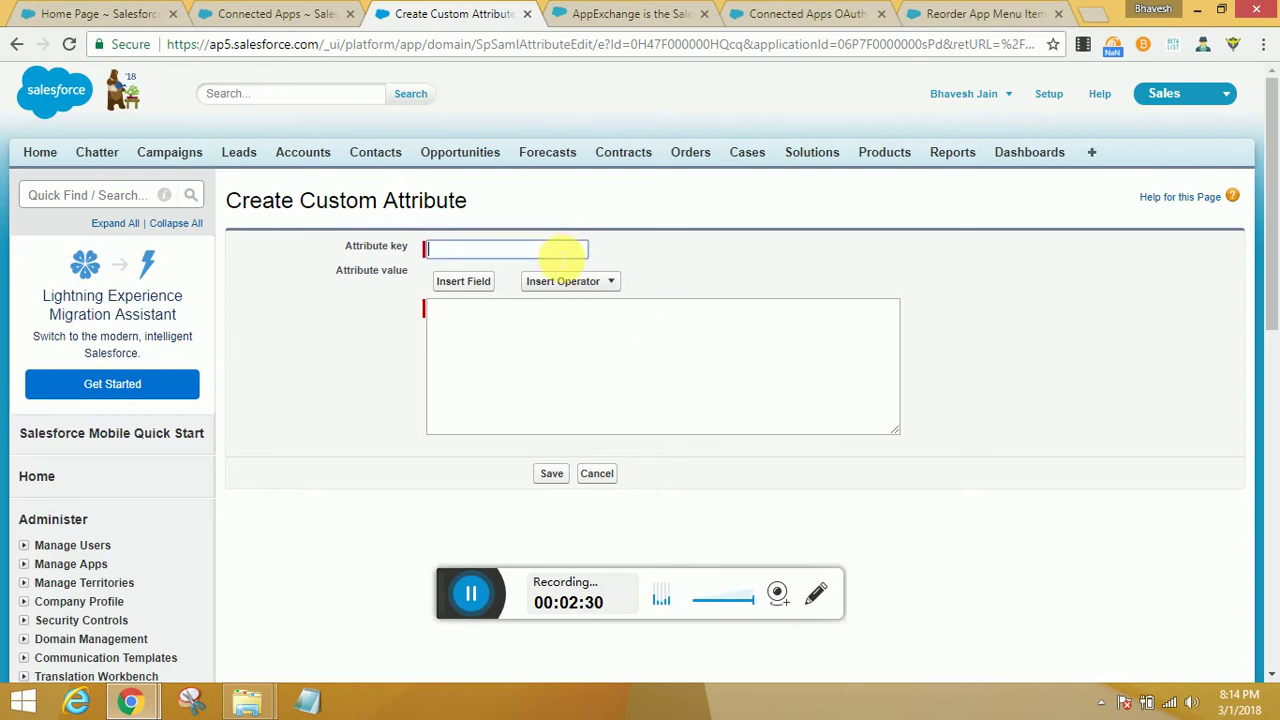
click(606, 283)
click(612, 480)
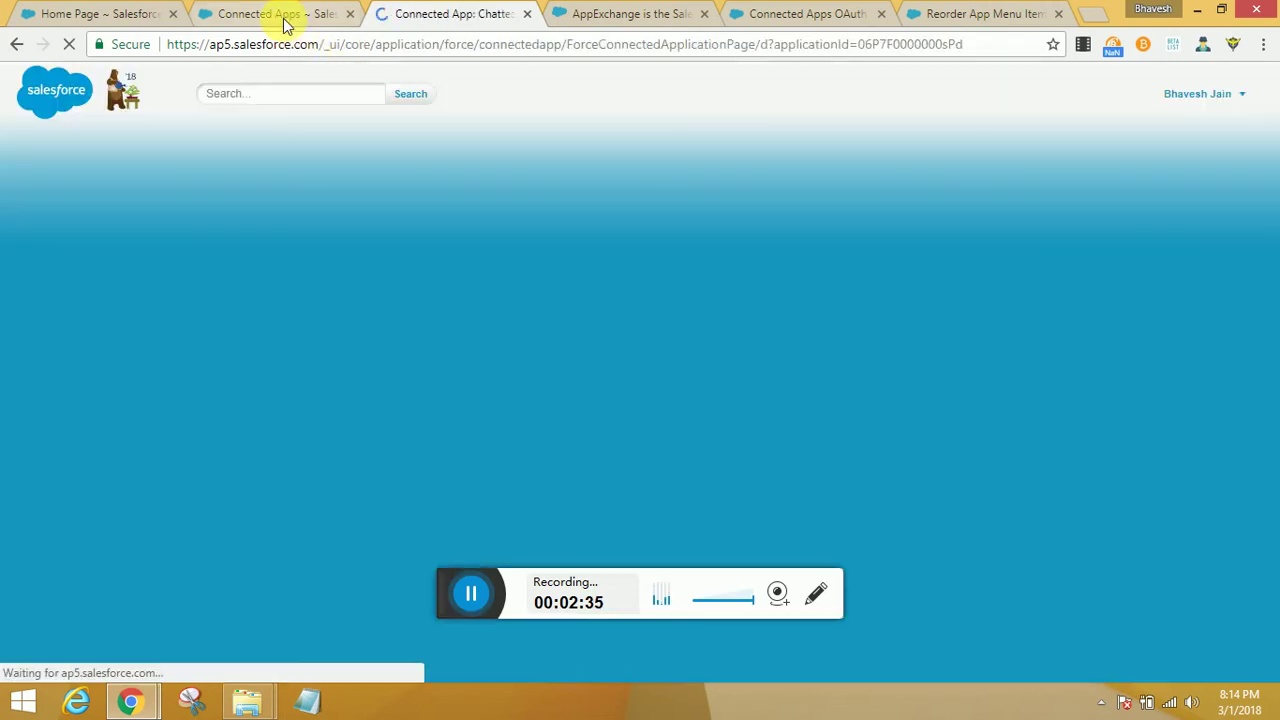
Glance at the Connected Apps list, then go back to the Chatter Desktop detail page
click(286, 16)
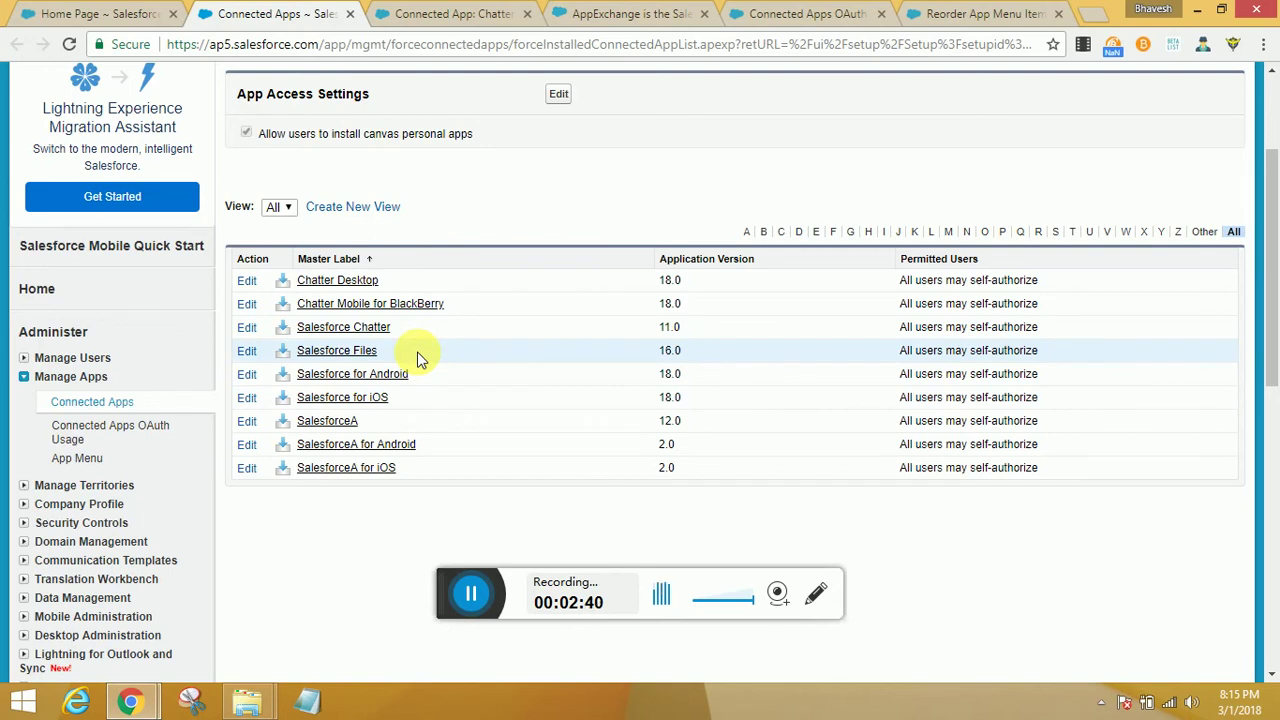
scroll(455, 230, up, 2)
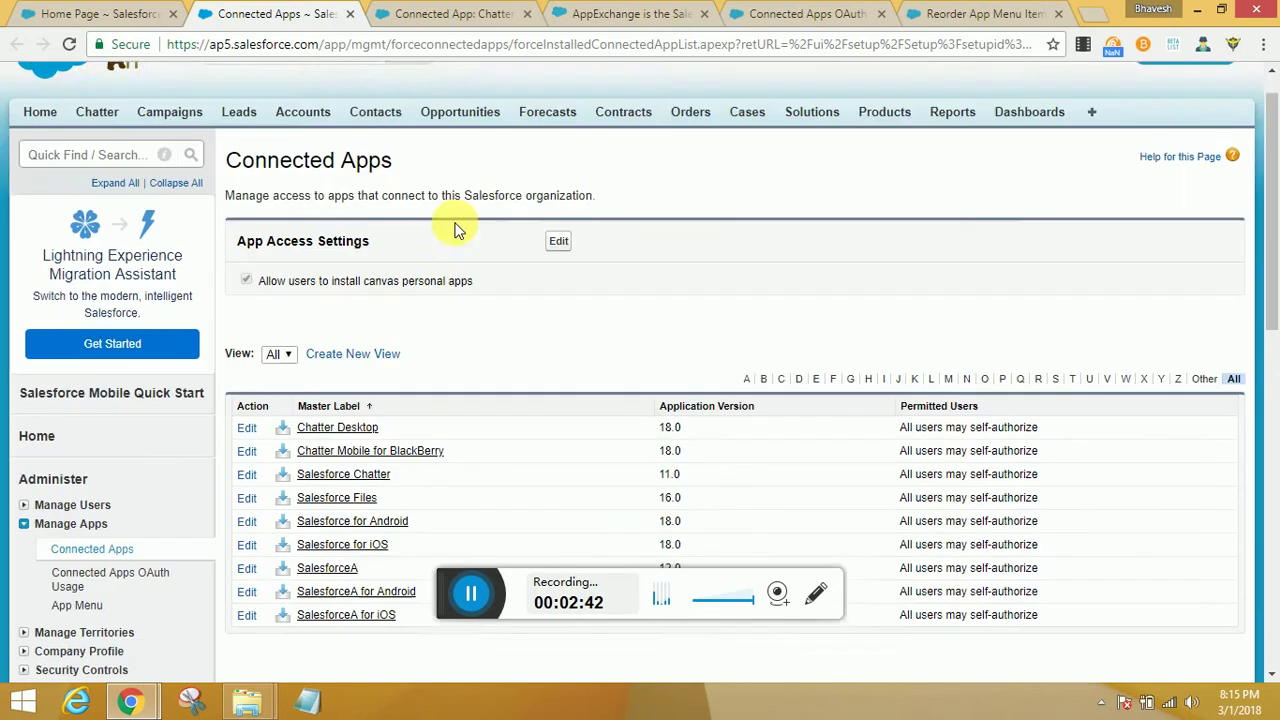
click(455, 12)
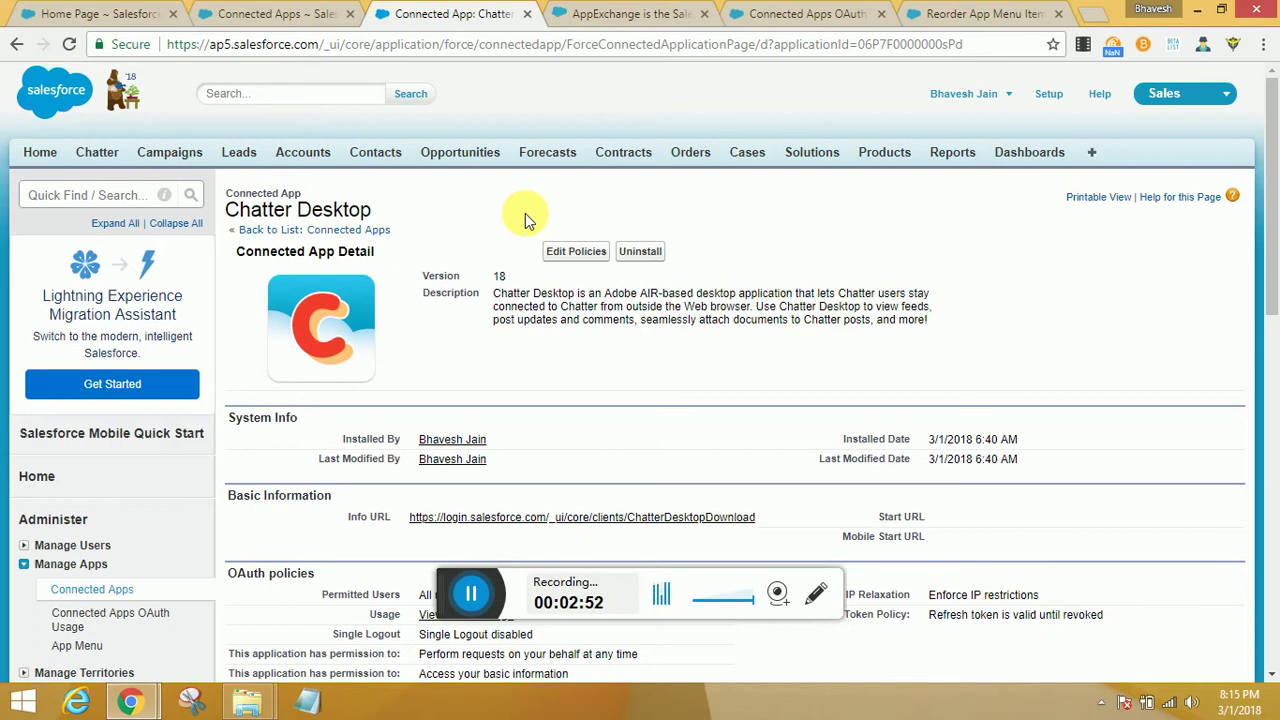
click(597, 14)
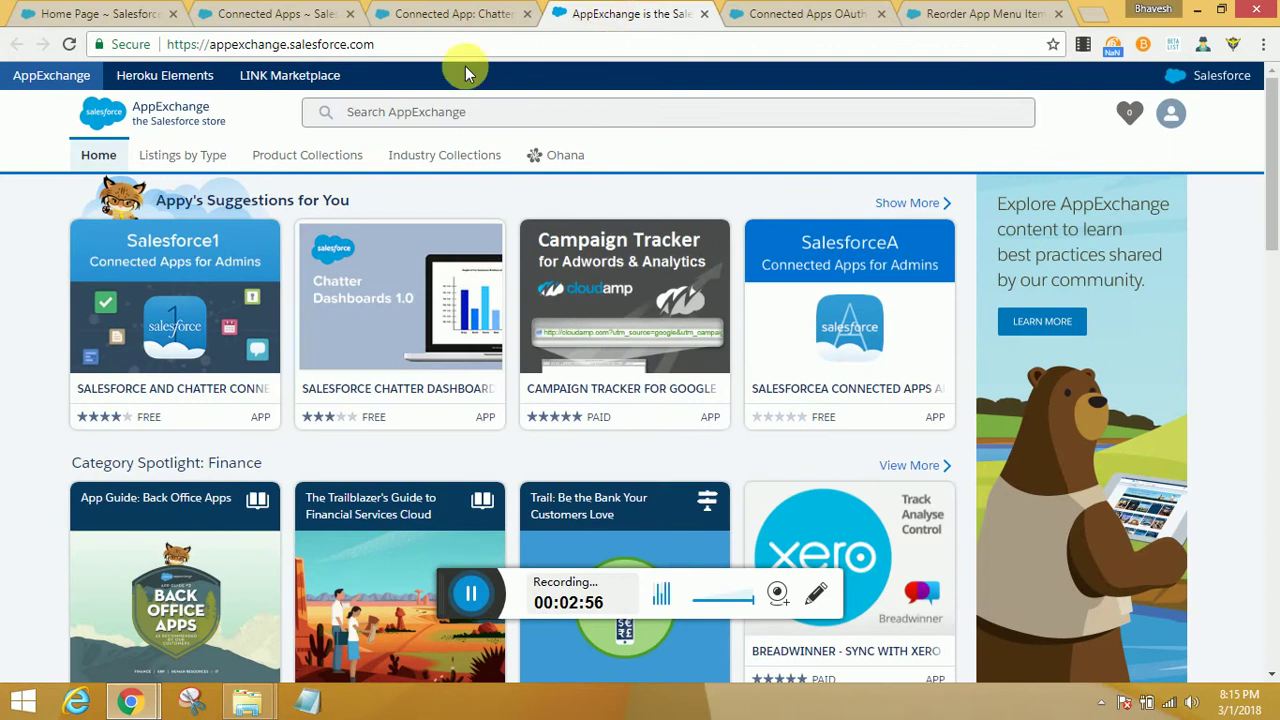
mouse_move(373, 357)
scroll(372, 357, down, 3)
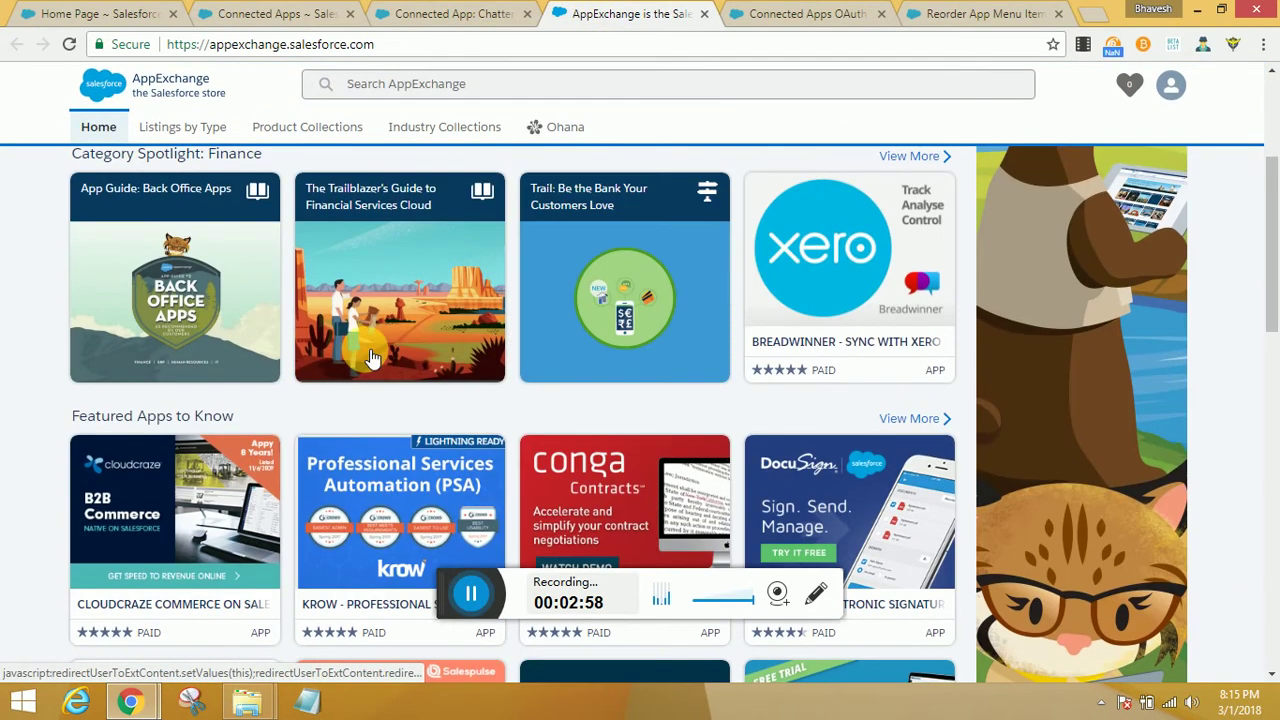
scroll(372, 357, up, 3)
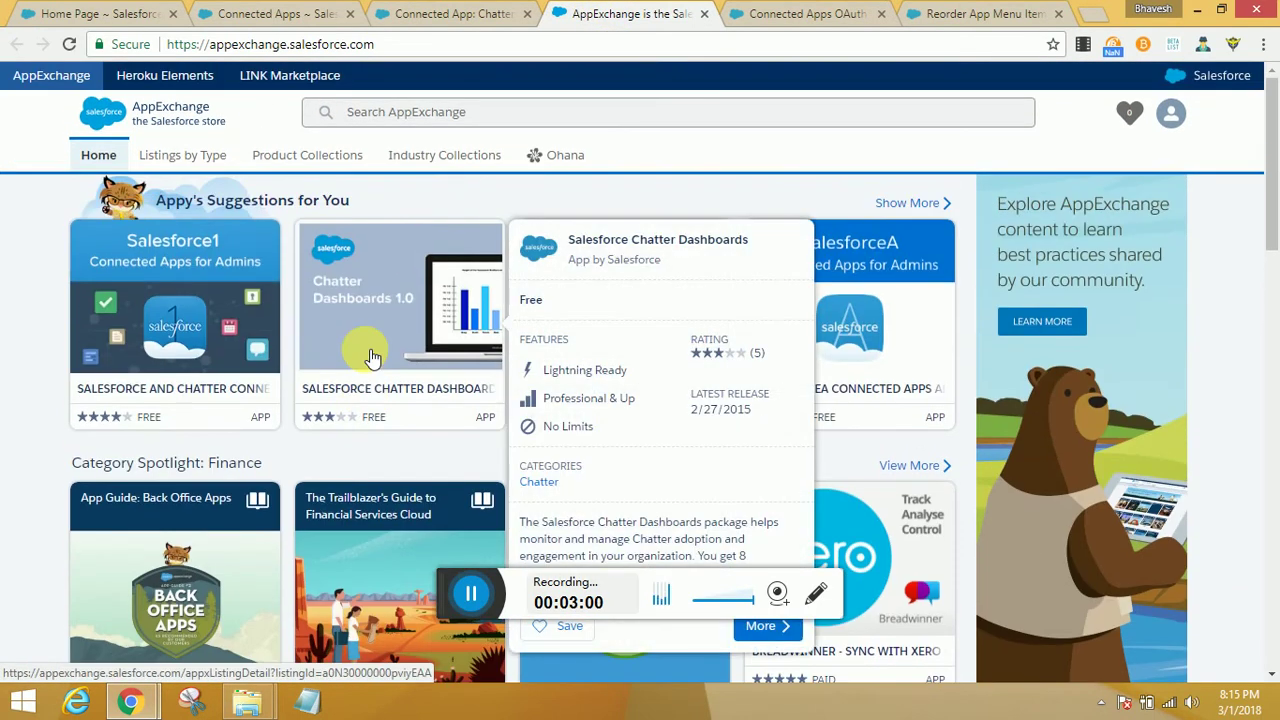
click(528, 119)
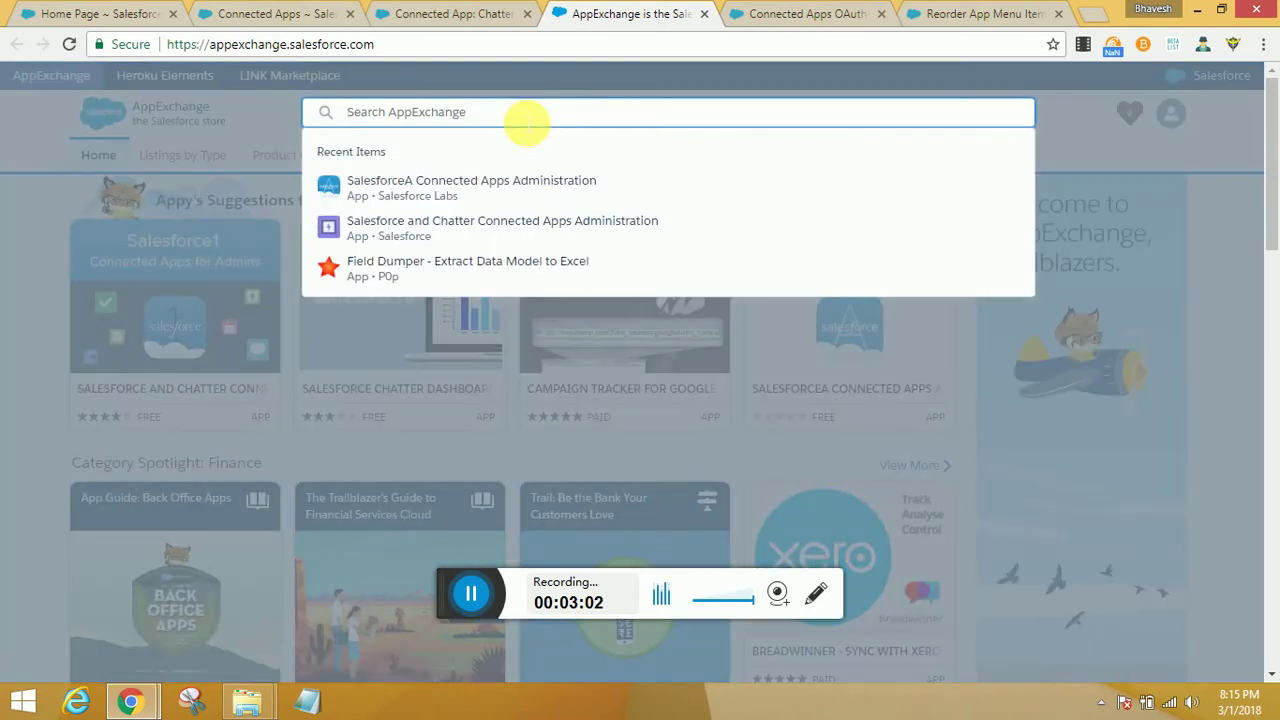
click(9, 194)
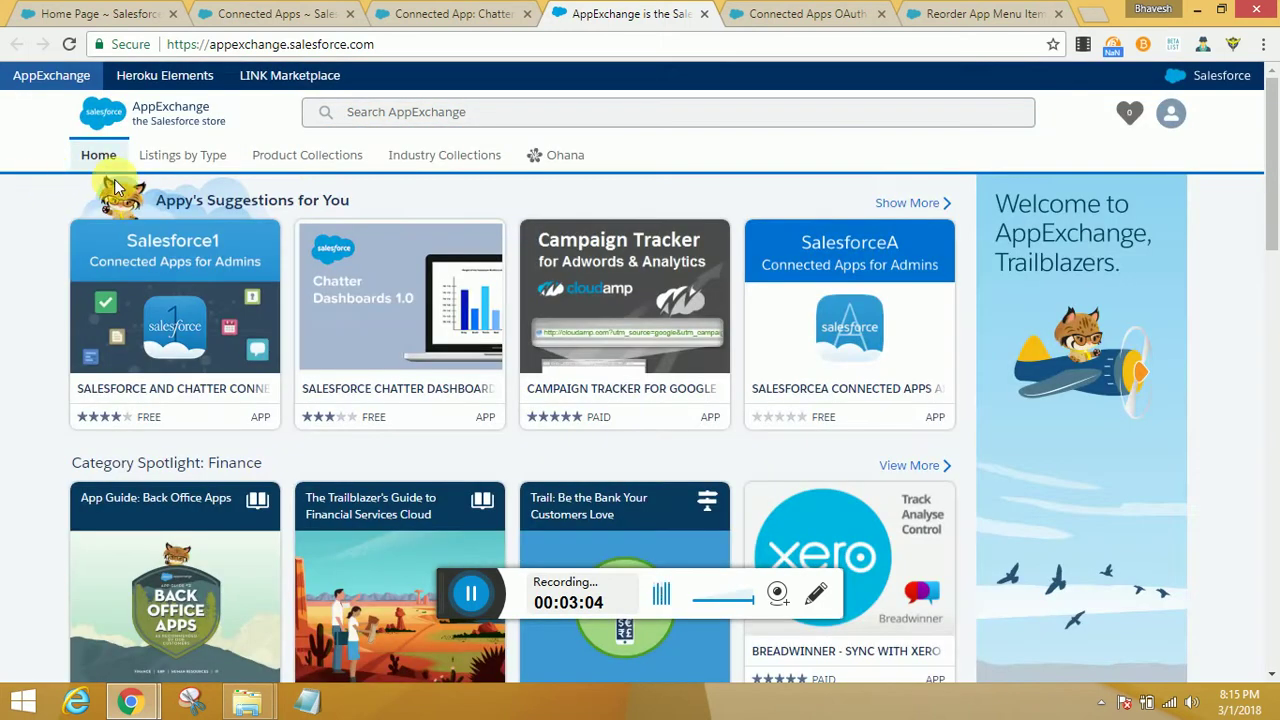
click(186, 164)
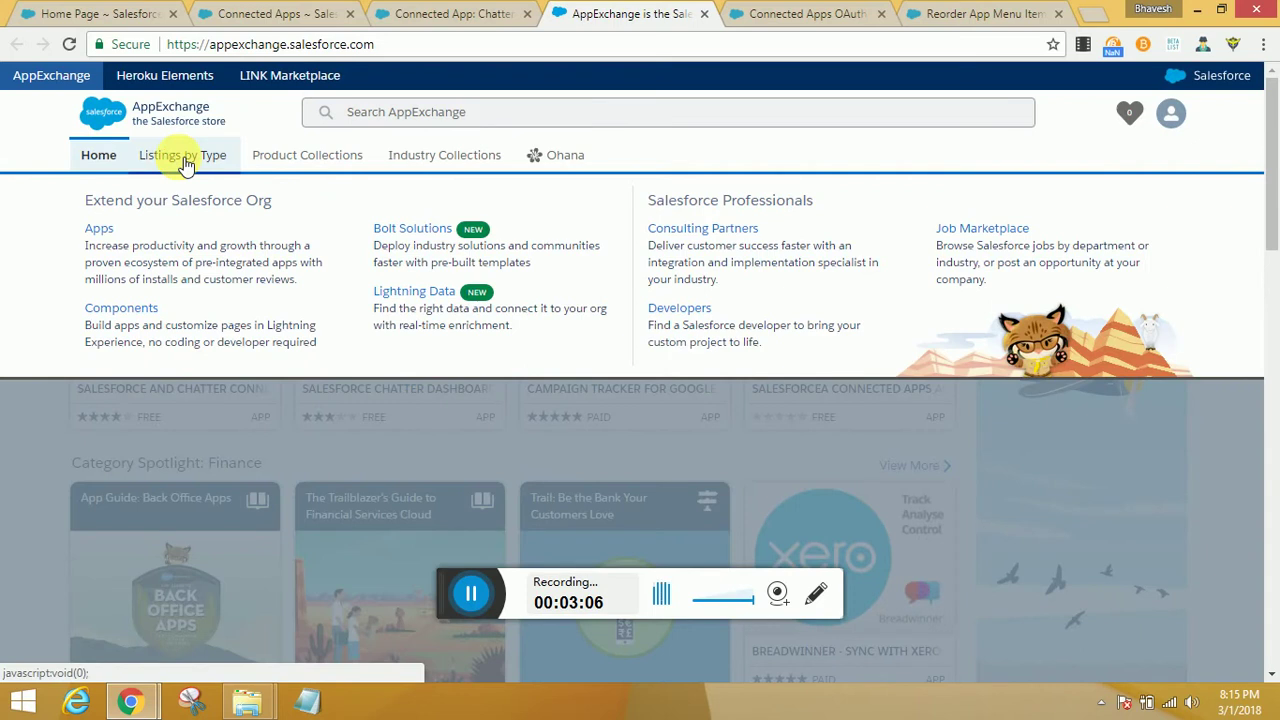
click(302, 155)
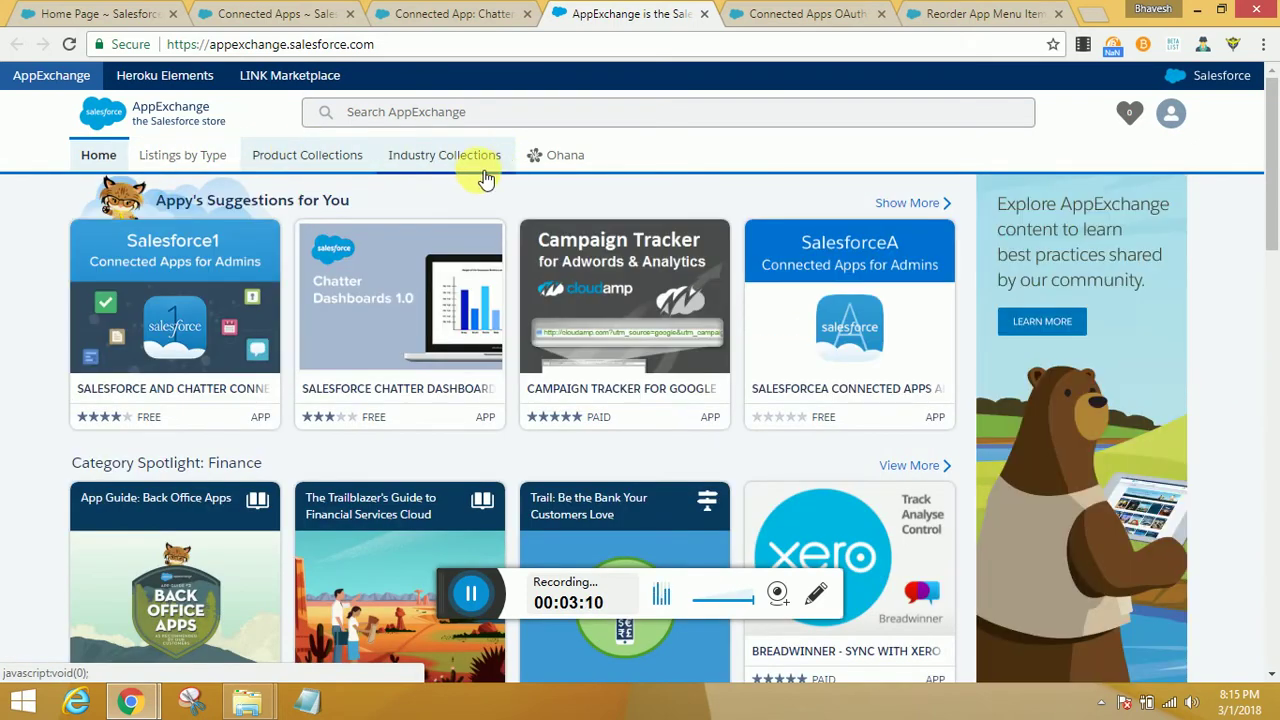
Reload the Connected Apps OAuth Usage page listing AppExchange and Salesforce Help & Training
click(808, 12)
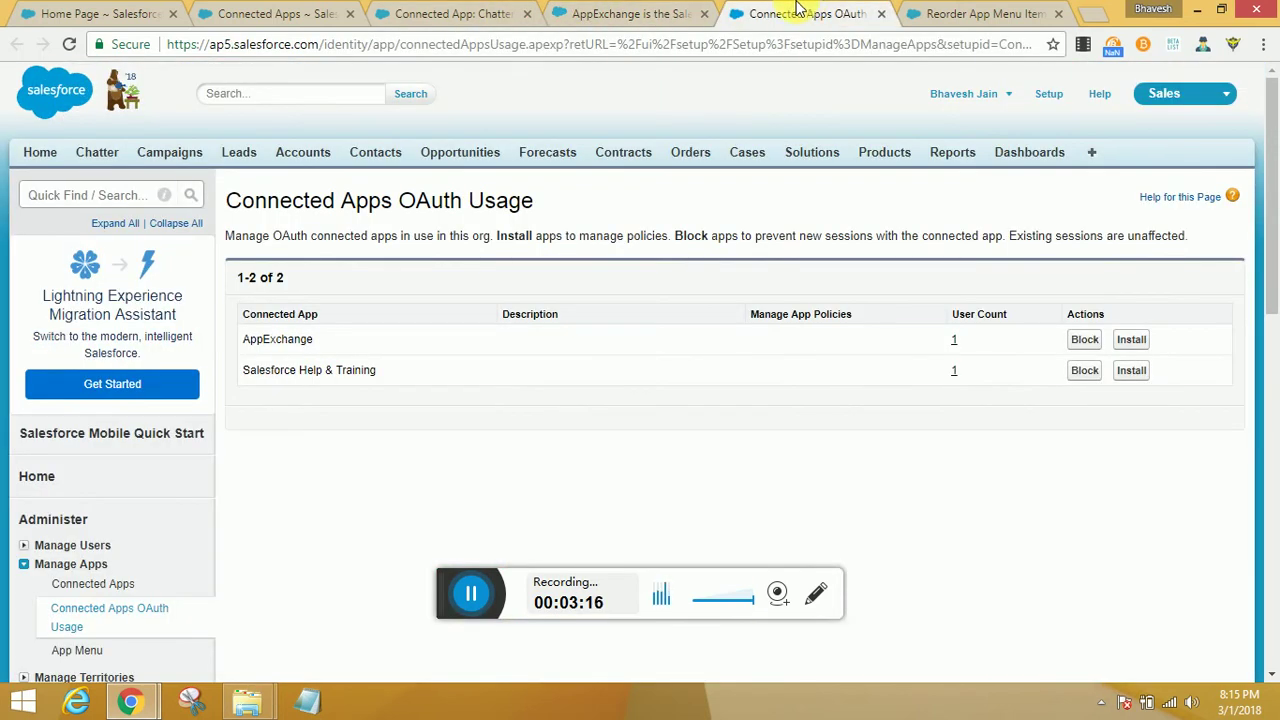
key(F5)
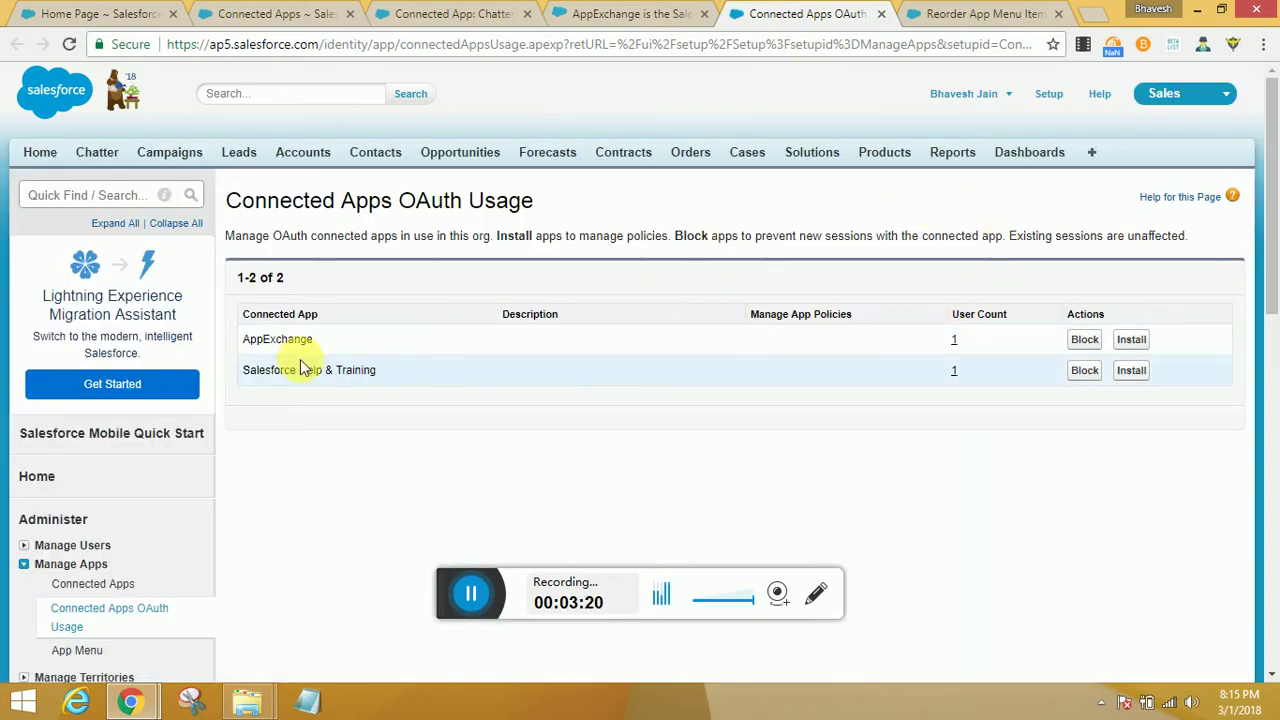
Install the AppExchange connected app and review its detail page and OAuth policies
click(1140, 341)
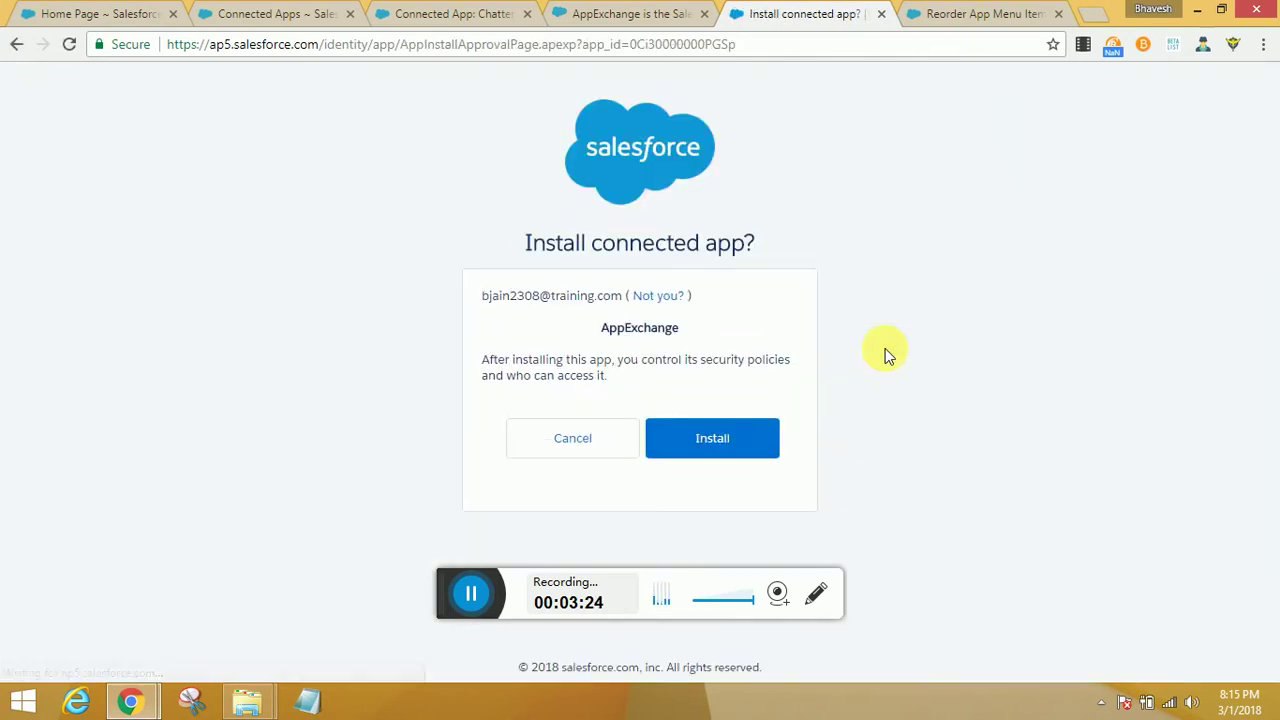
click(707, 441)
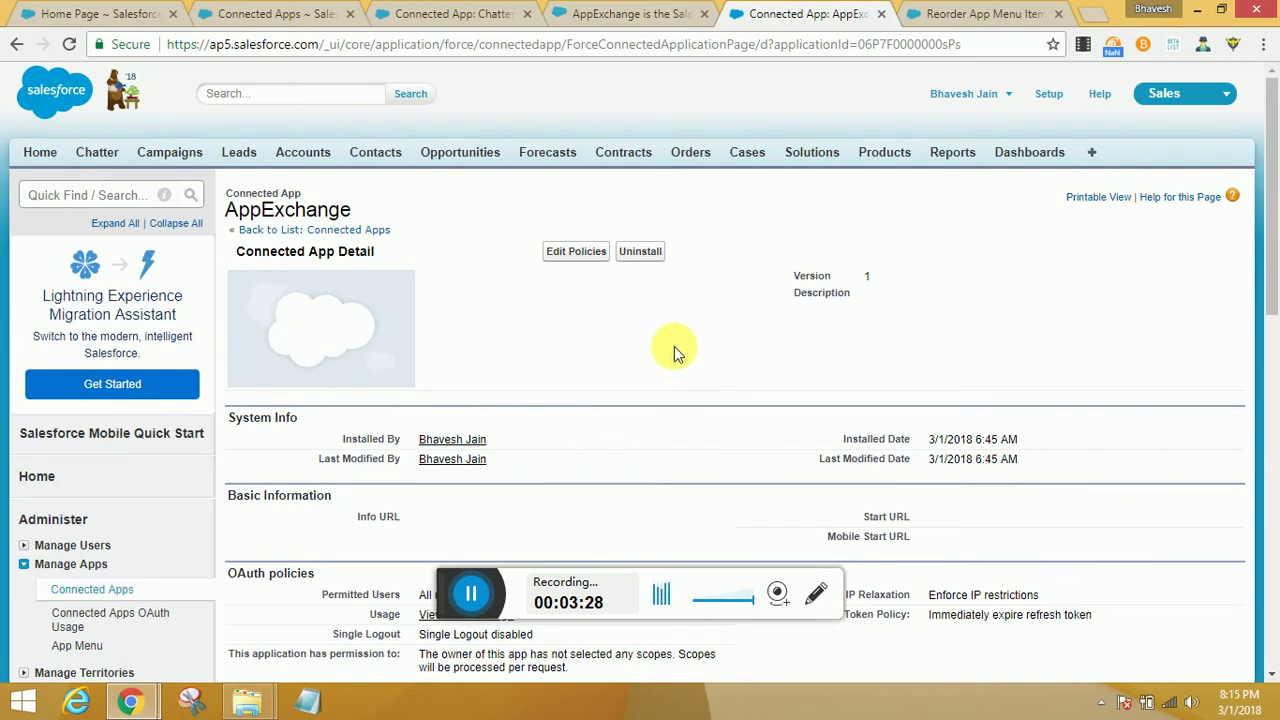
scroll(634, 376, down, 3)
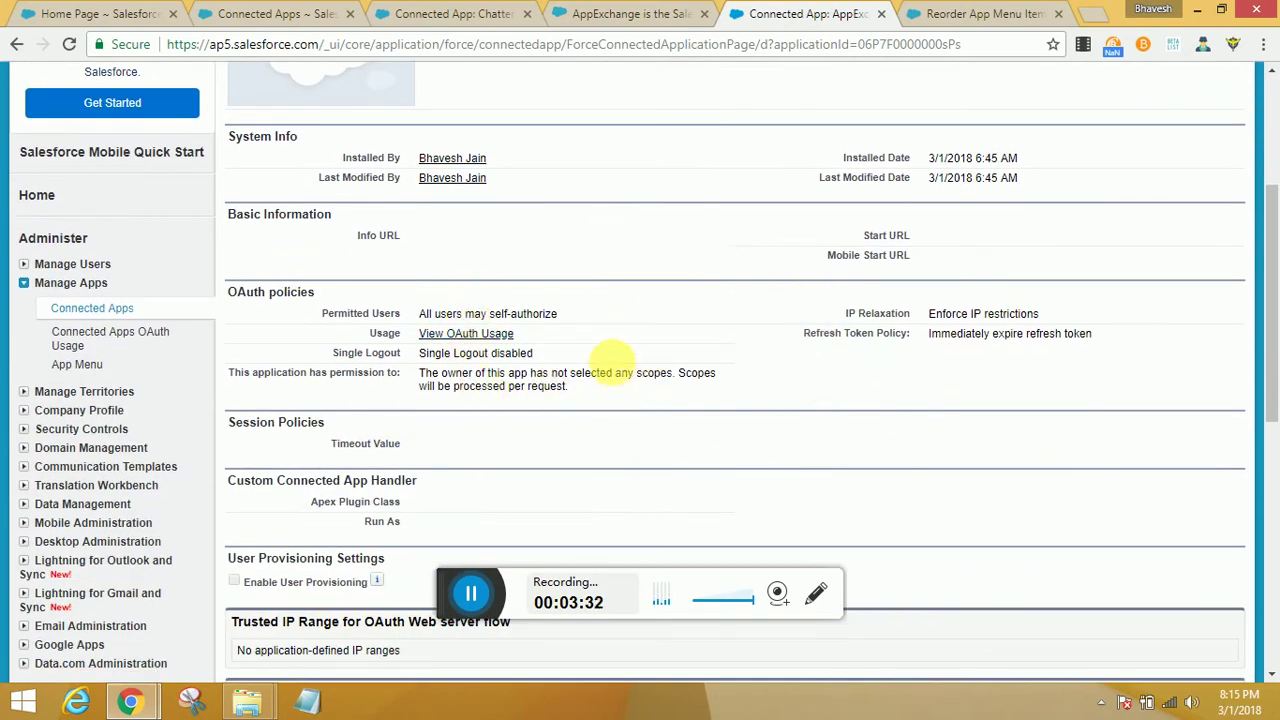
drag(558, 325, 591, 331)
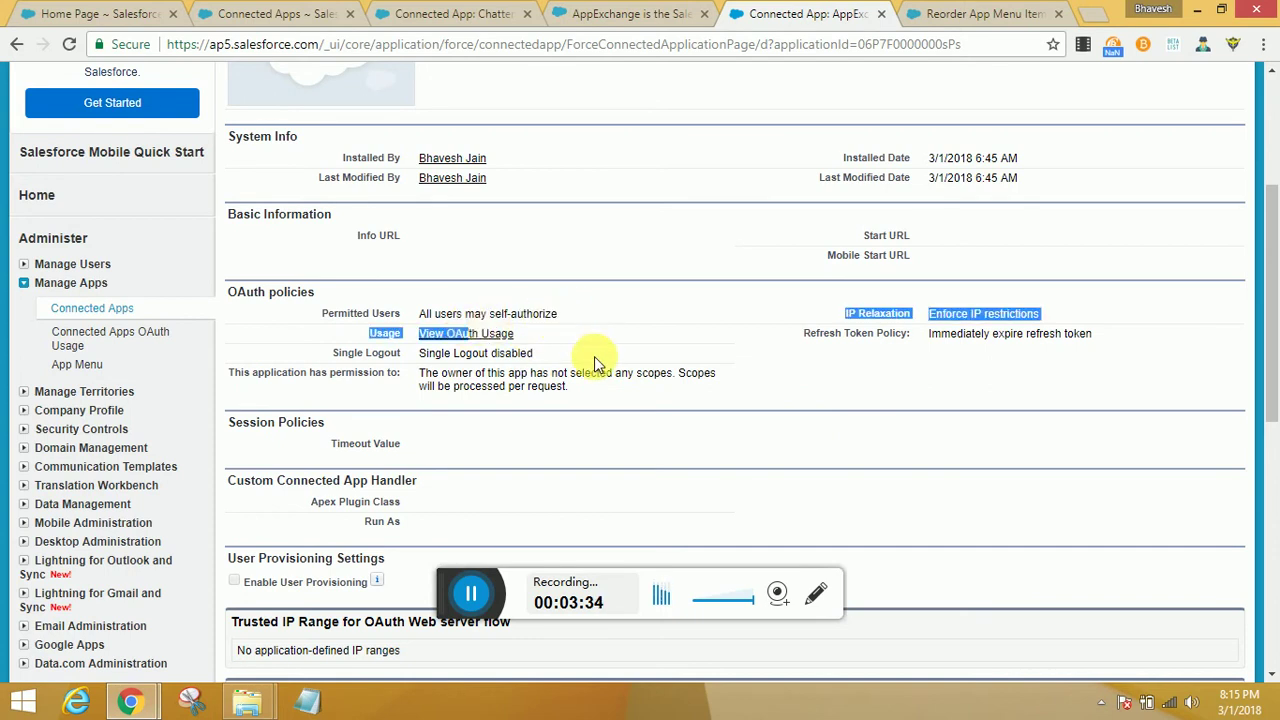
scroll(593, 357, down, 2)
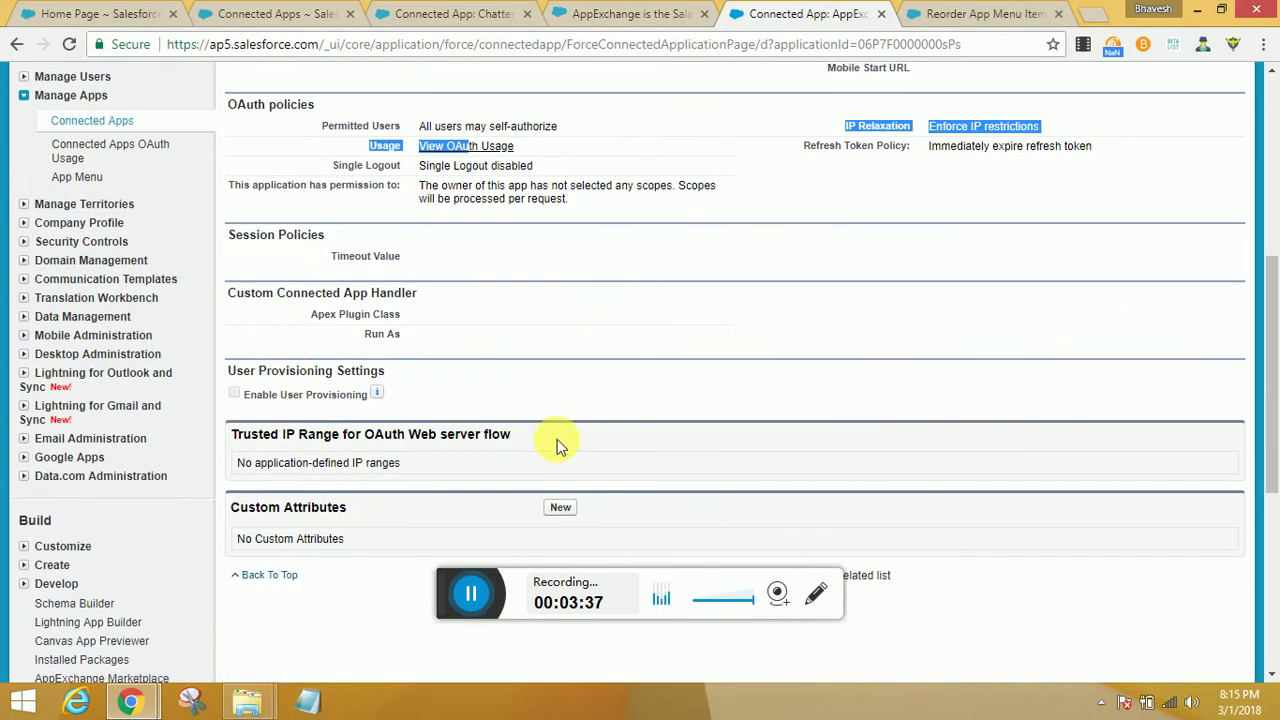
scroll(558, 437, up, 4)
scroll(558, 437, down, 1)
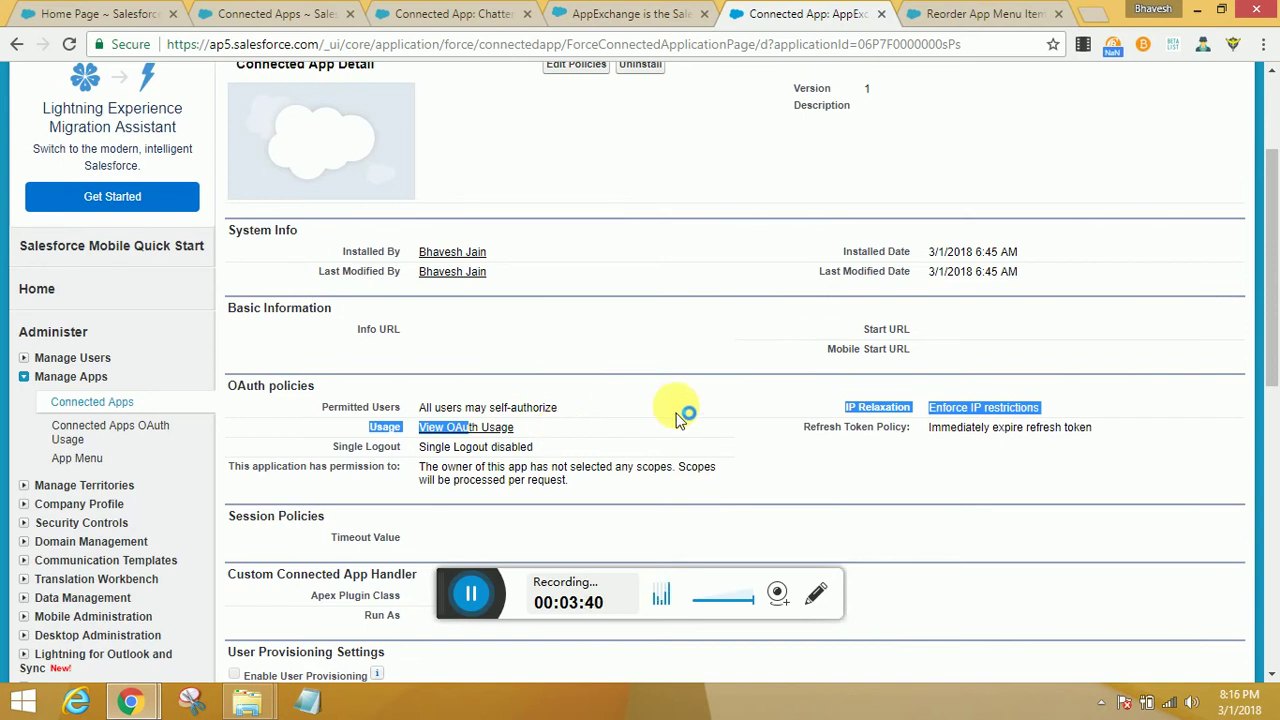
scroll(676, 418, down, 3)
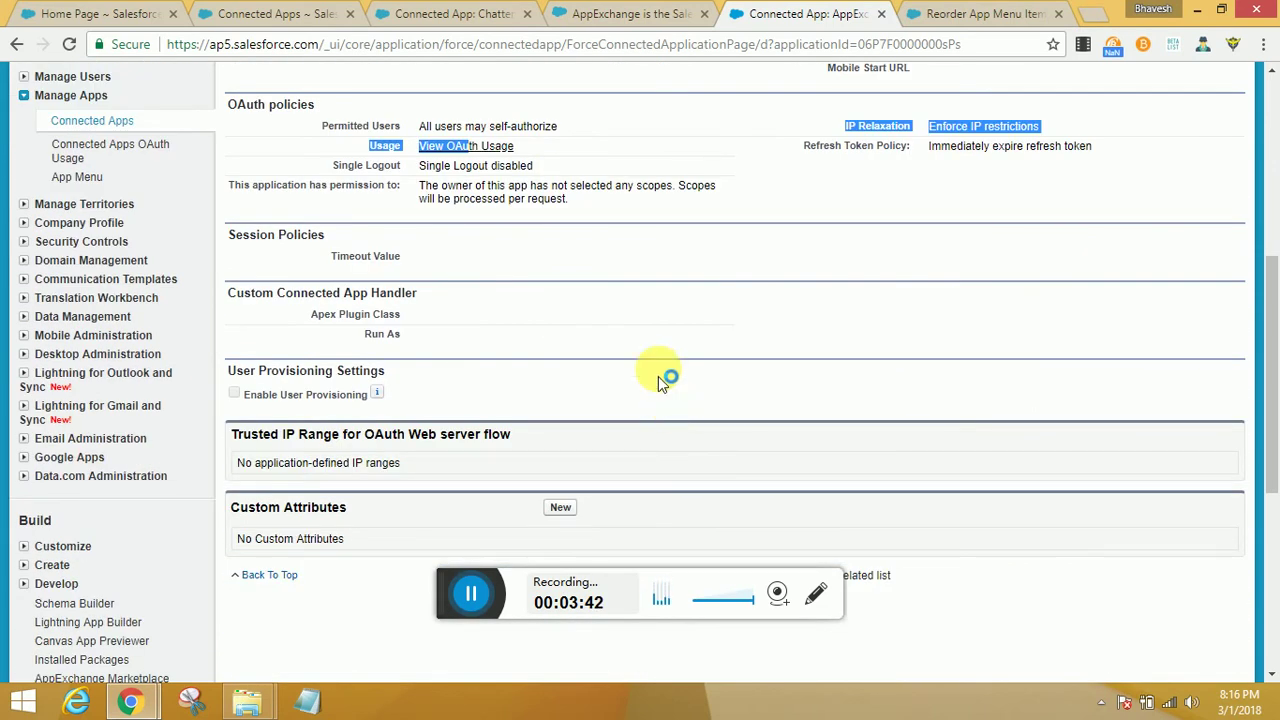
scroll(658, 376, up, 5)
Move Sales below Service in the App Menu order, then check the app switcher's order
click(960, 13)
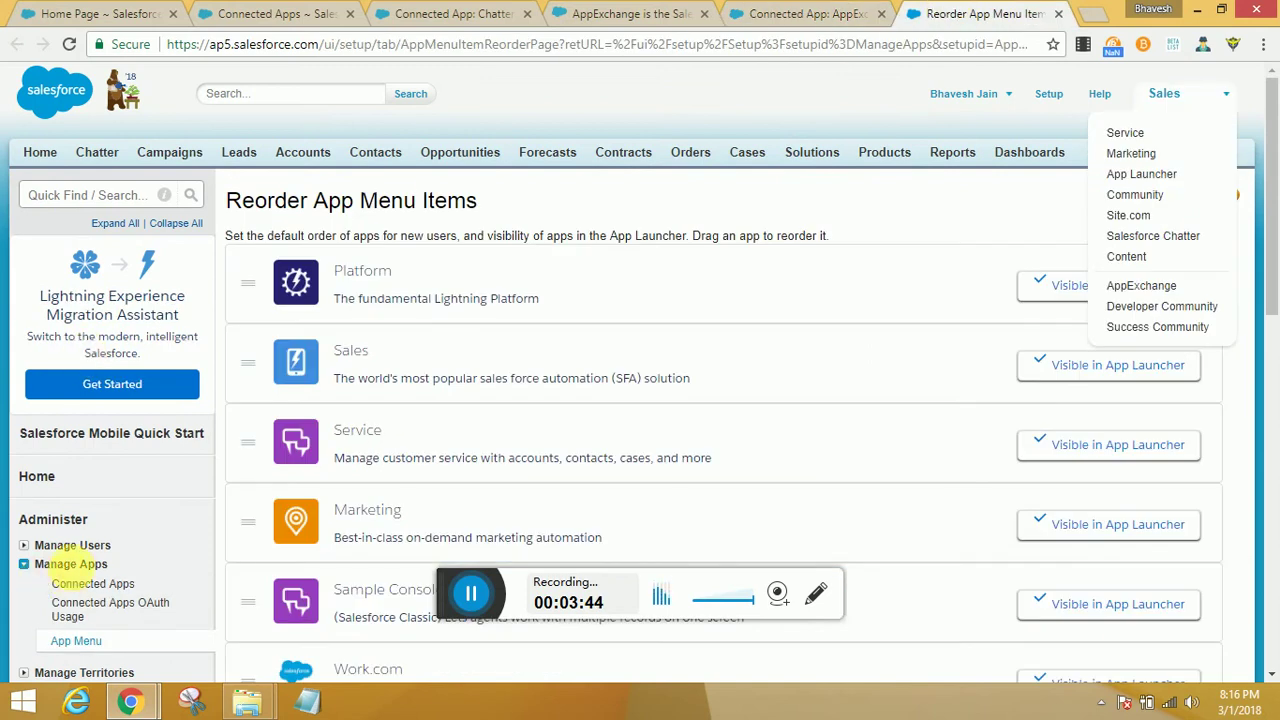
scroll(72, 566, down, 1)
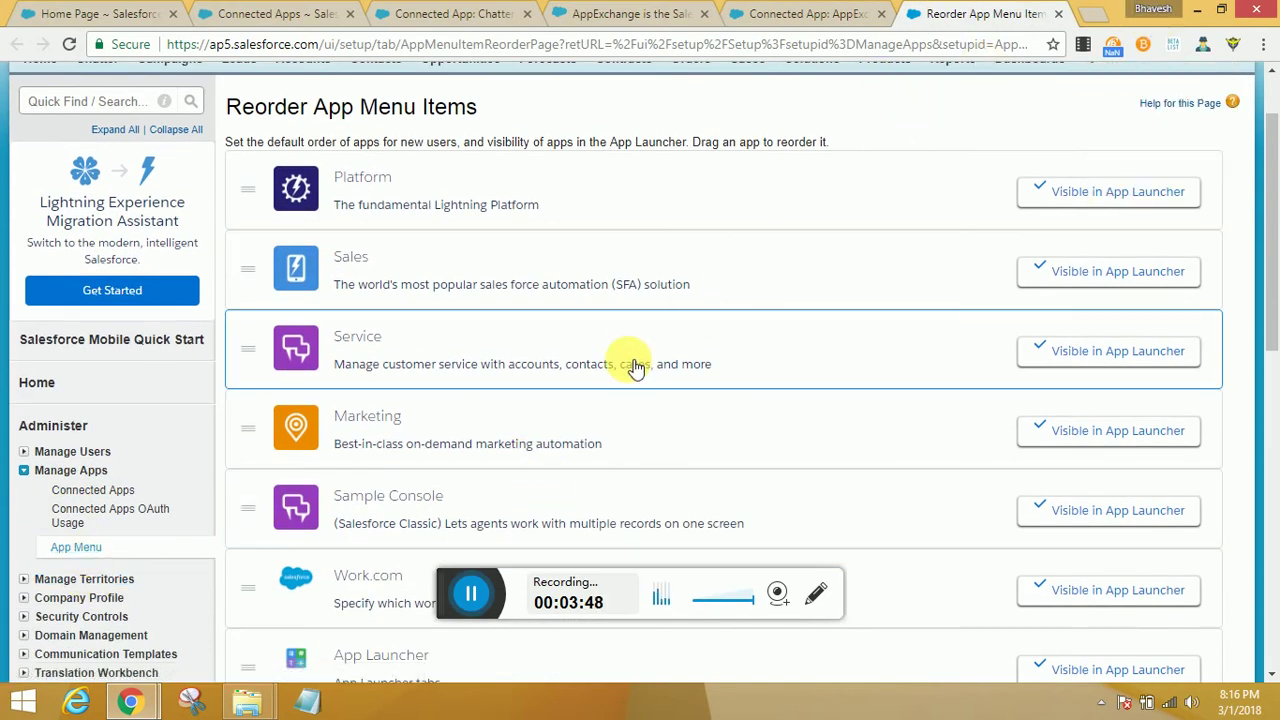
drag(248, 268, 337, 400)
scroll(900, 400, up, 1)
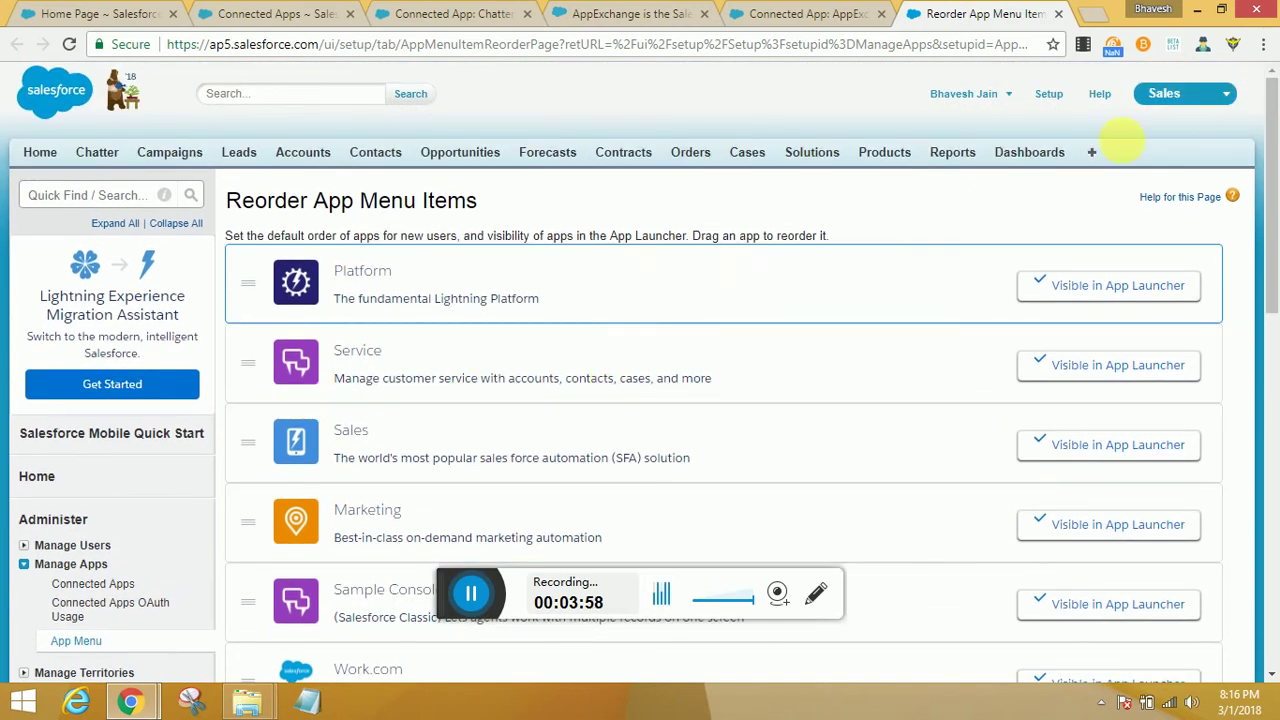
click(1195, 100)
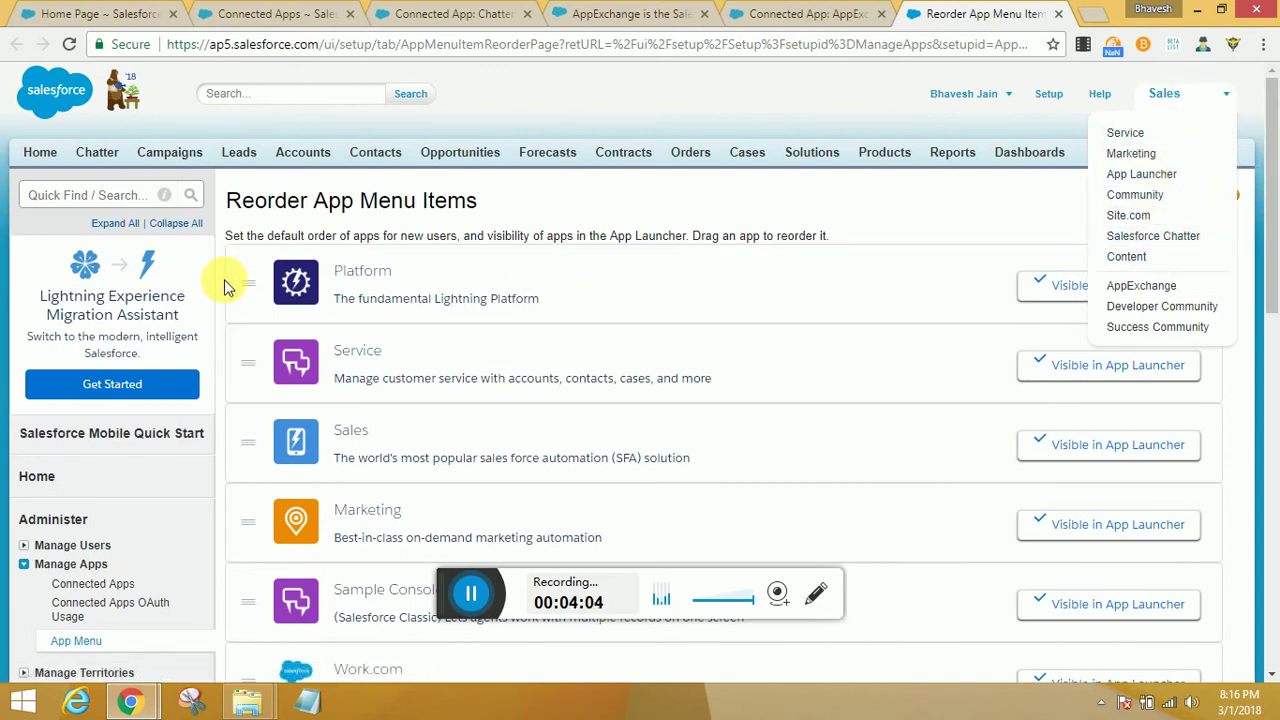
Drag Marketing up to sit directly below Platform in the App Menu list
scroll(314, 462, down, 2)
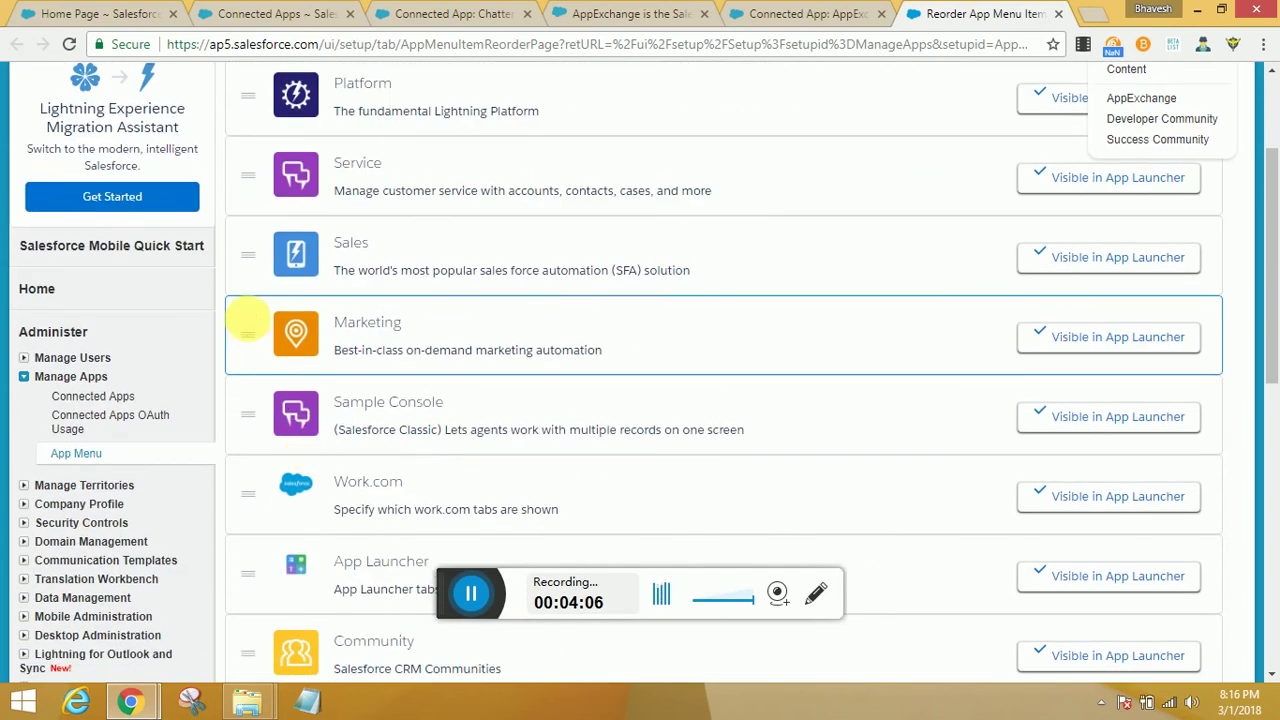
drag(251, 330, 246, 177)
scroll(369, 391, down, 7)
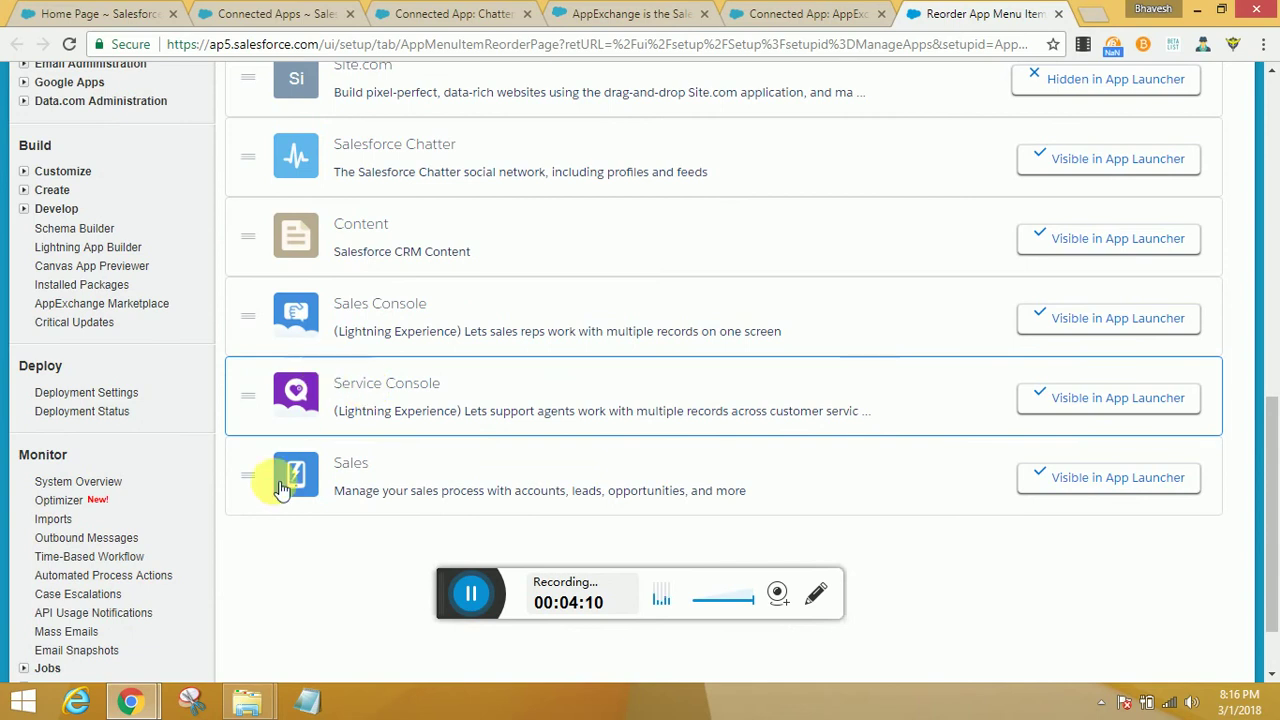
scroll(400, 400, up, 8)
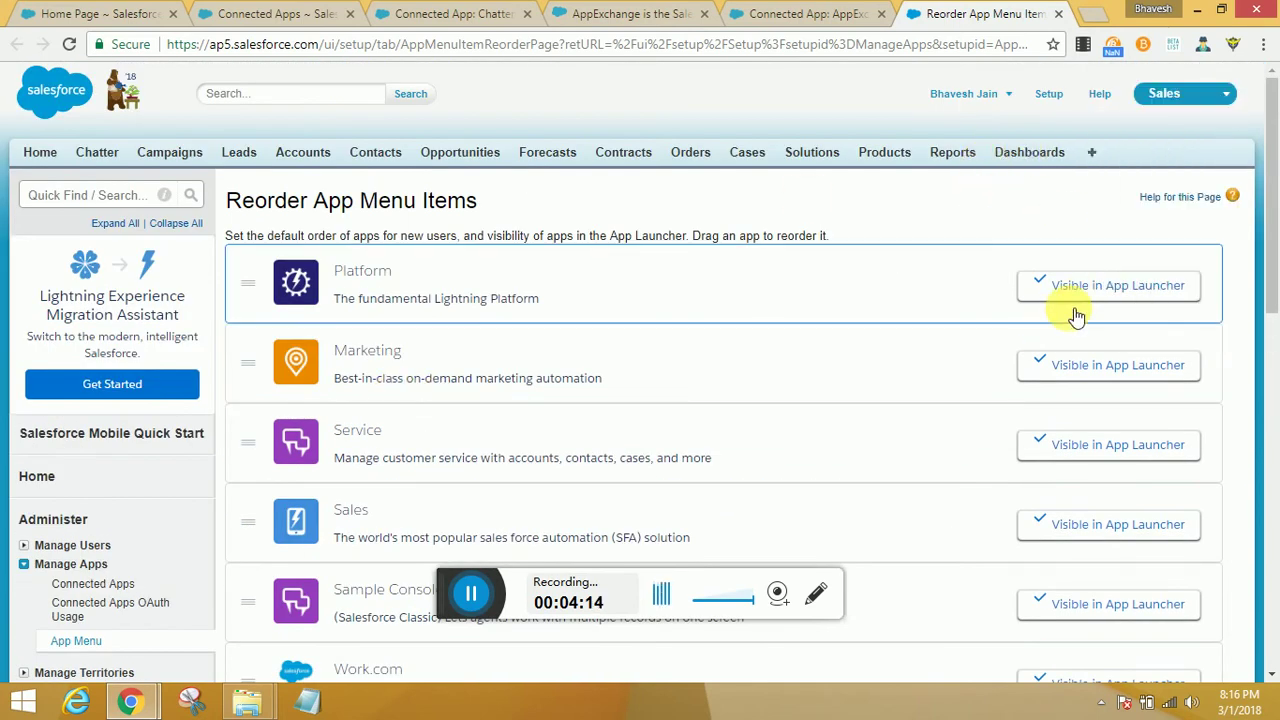
Toggle Platform's Visible in App Launcher button and reload the page
click(1068, 286)
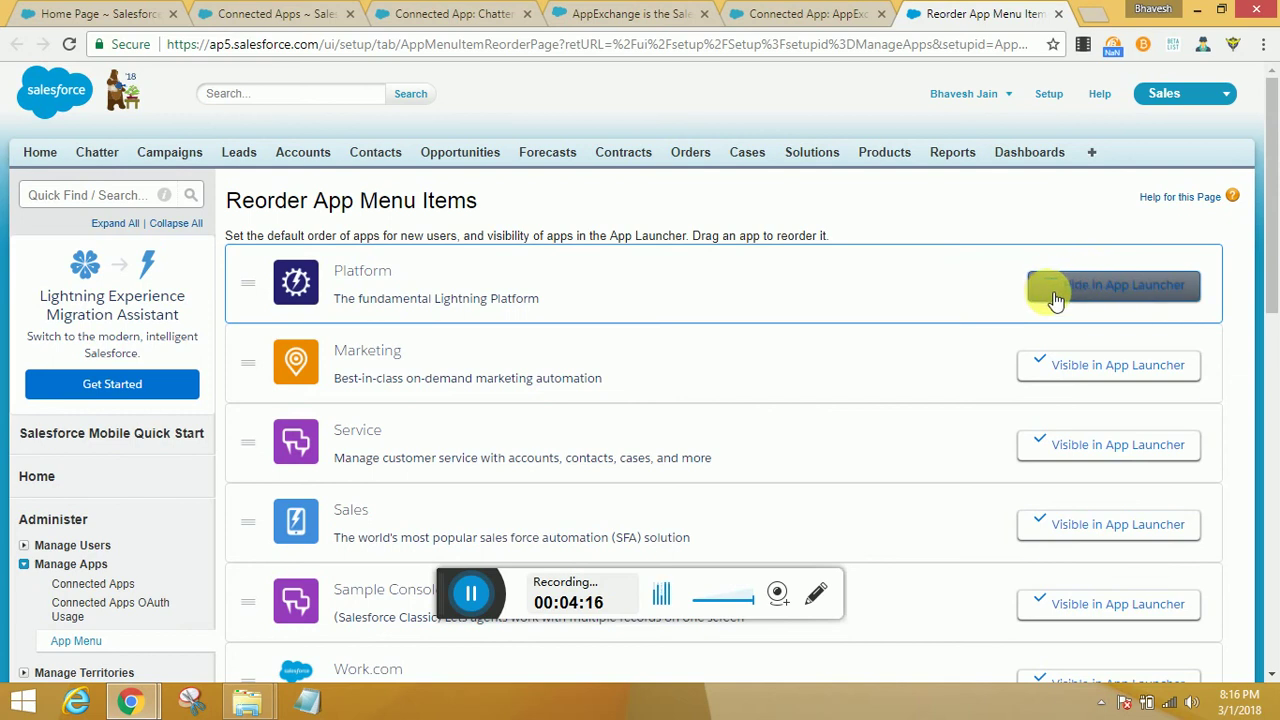
scroll(932, 290, down, 1)
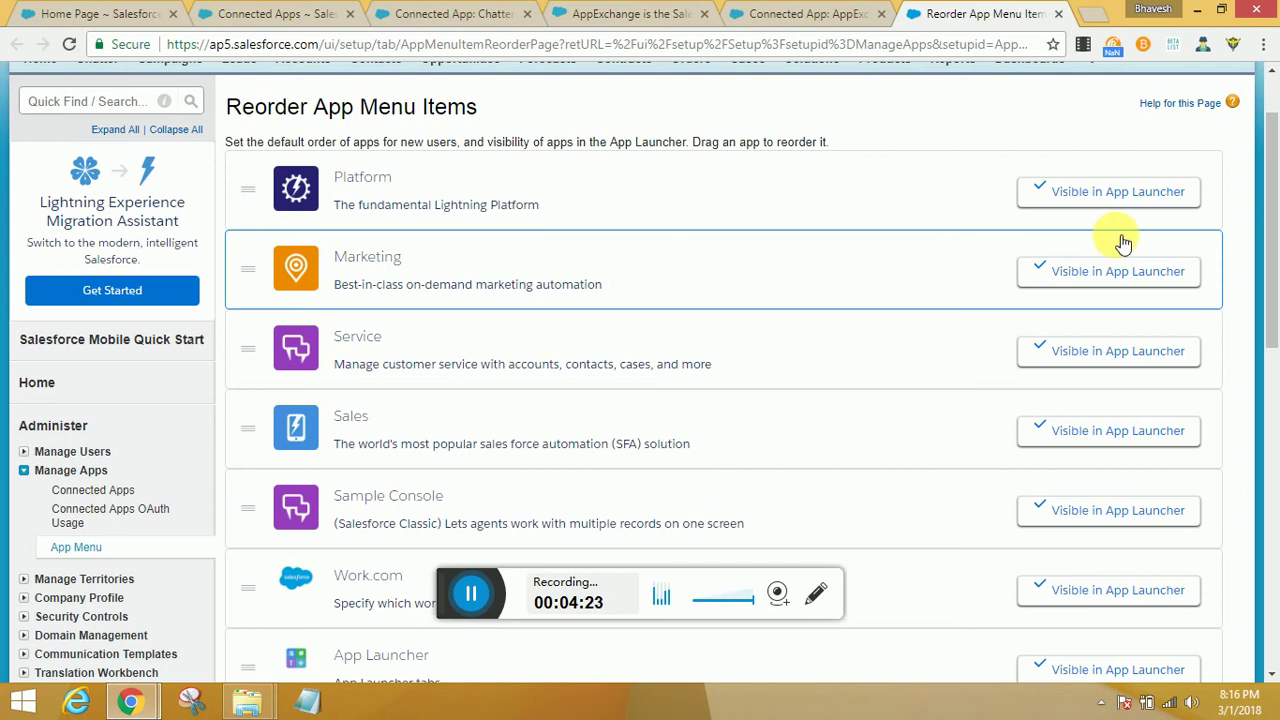
click(582, 318)
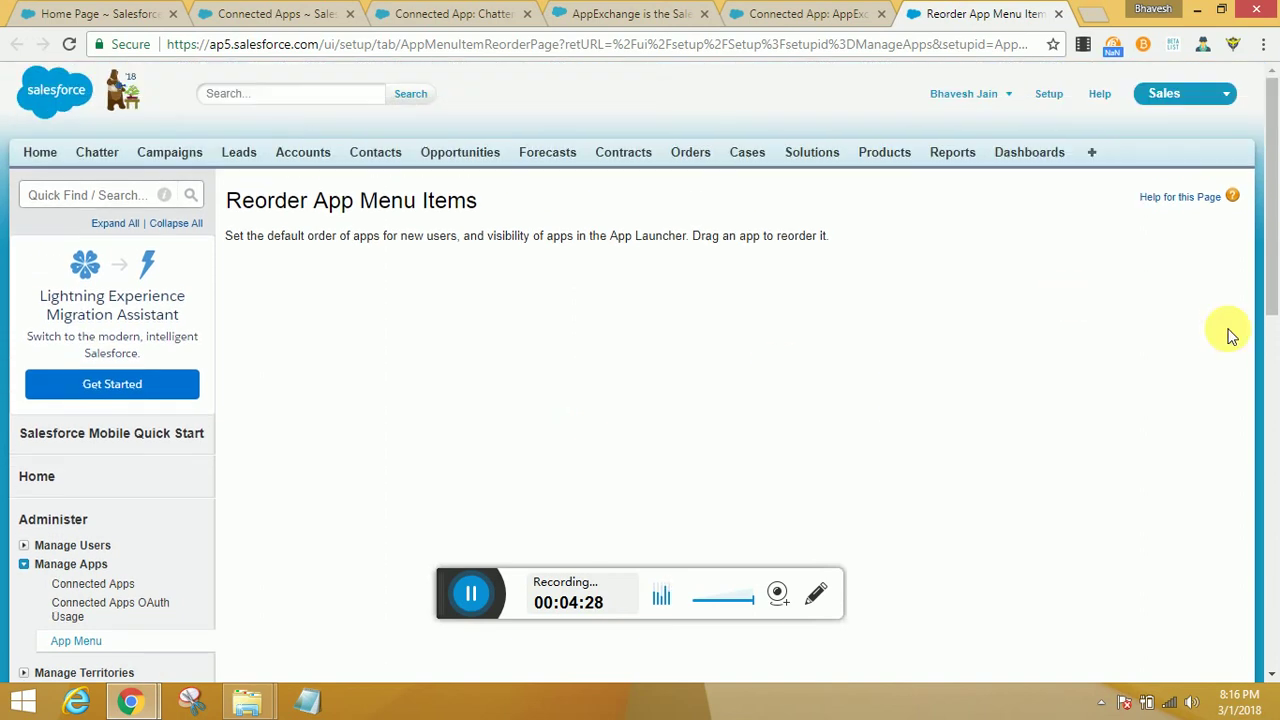
Confirm in the app switcher the order Platform, Marketing, Service, Sales, then close it
click(1182, 97)
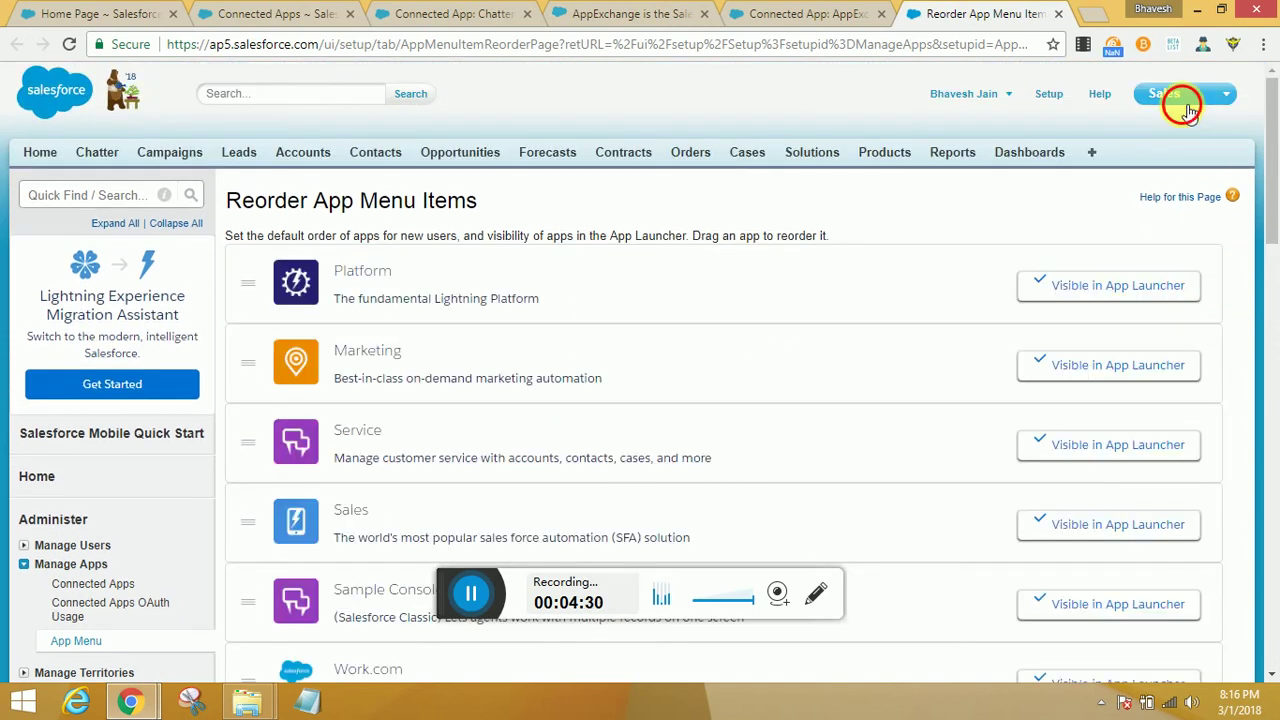
click(990, 205)
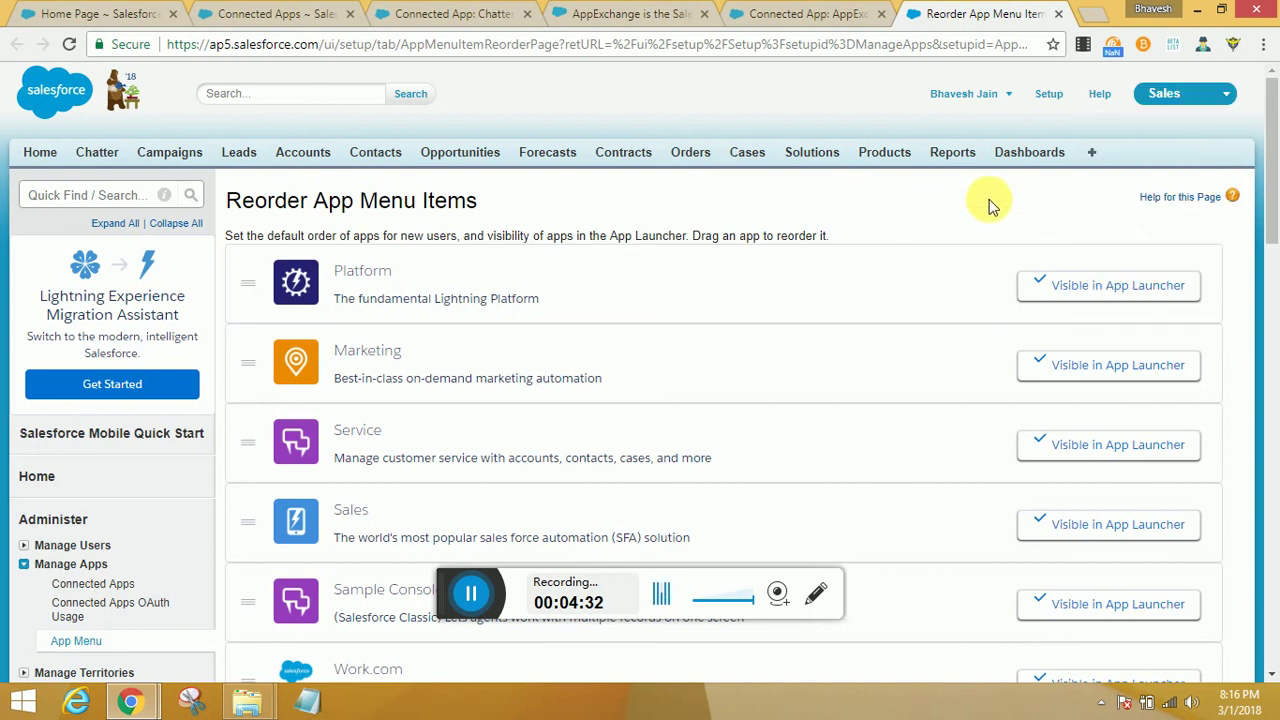